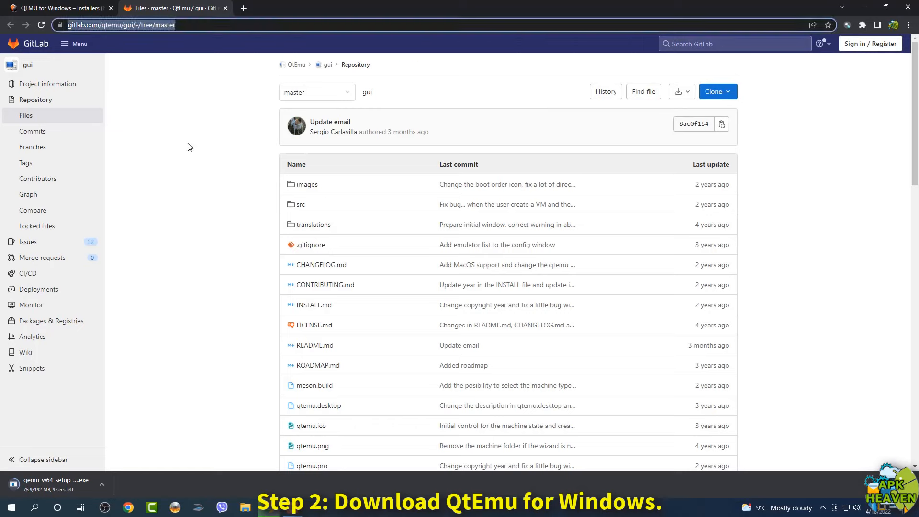
Download 'QtEmu installer for Windows x86_64' from the README's Downloads section, then minimize the browser
scroll(213, 281, "down", 9)
scroll(220, 273, "down", 3)
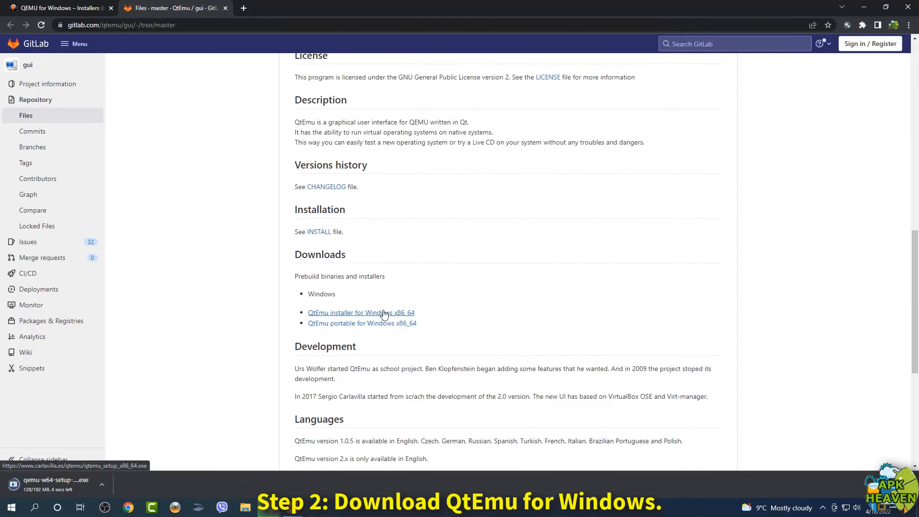
left_click(381, 313)
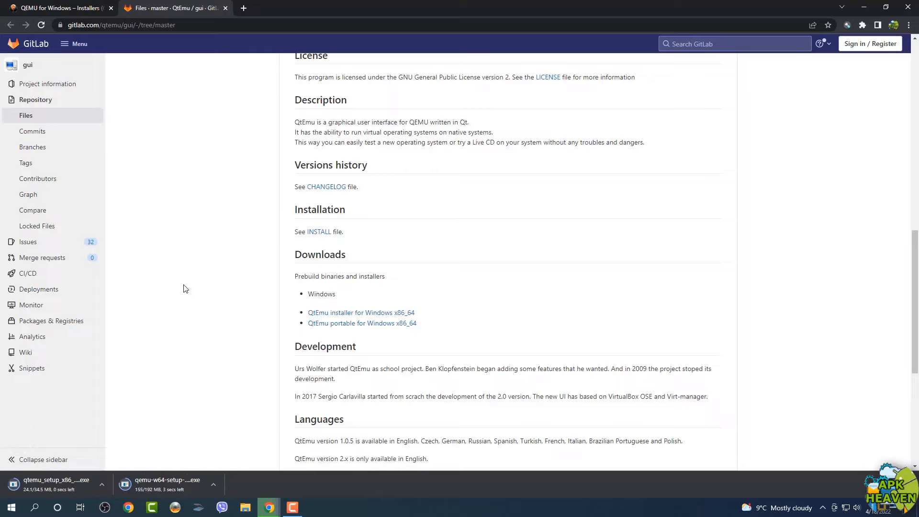
left_click(864, 7)
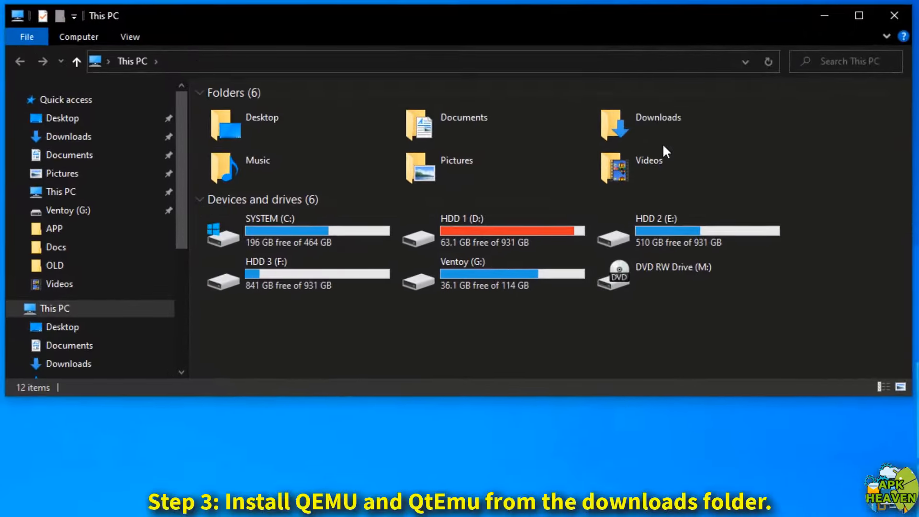
Run qemu-w64-setup from Downloads and install QEMU in English with all default components
double_click(586, 104)
double_click(225, 183)
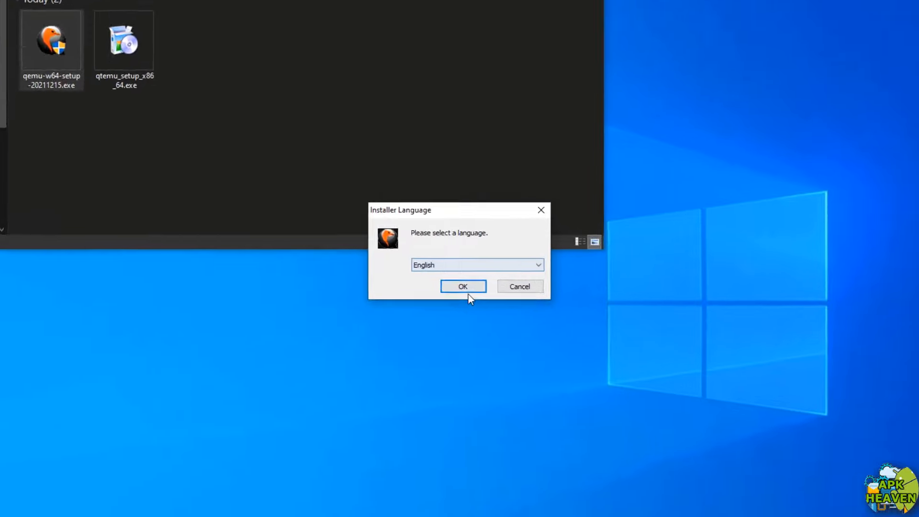
left_click(468, 278)
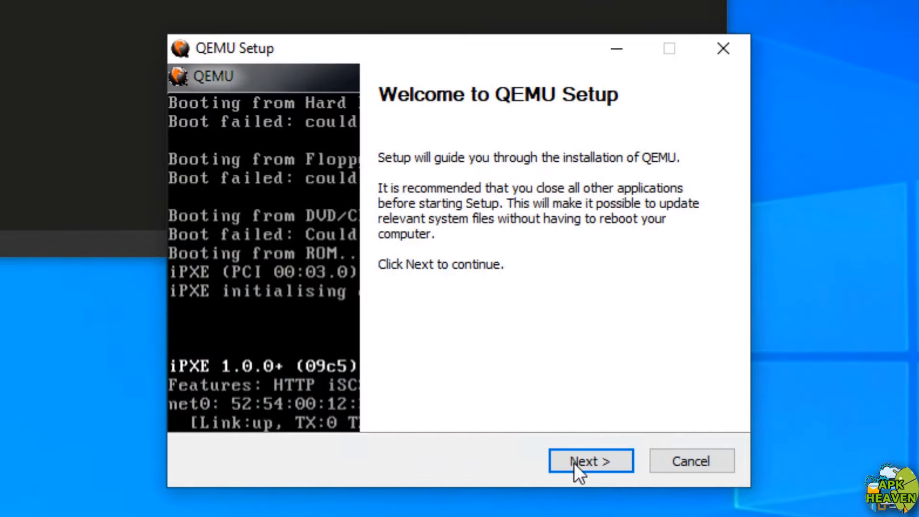
left_click(582, 467)
left_click(581, 465)
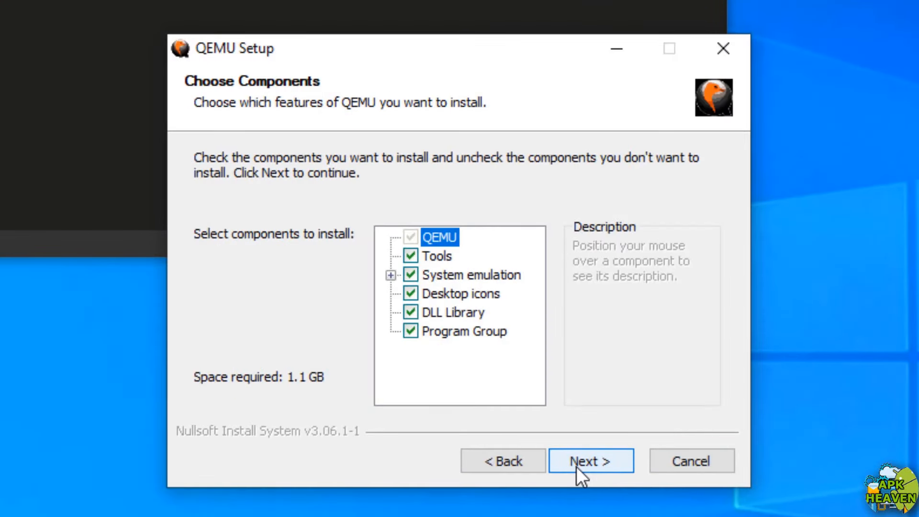
left_click(576, 467)
left_click(576, 467)
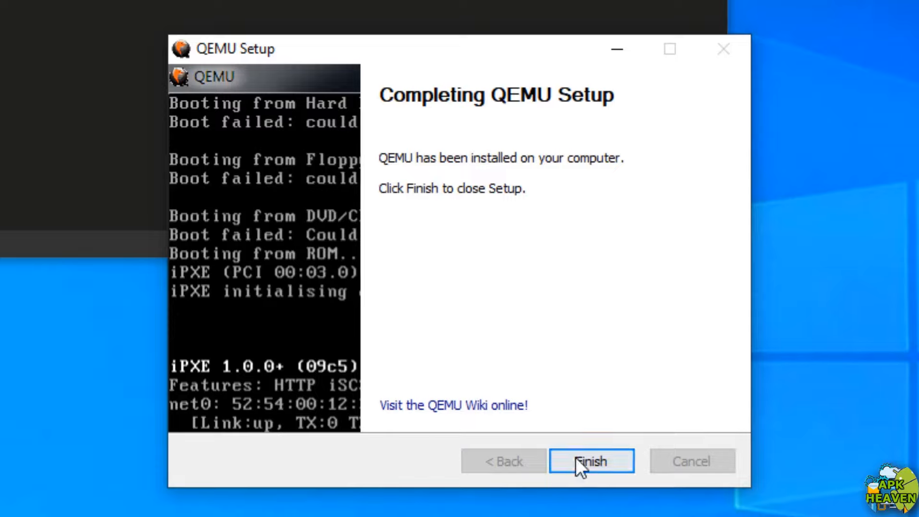
left_click(579, 463)
left_click(145, 221)
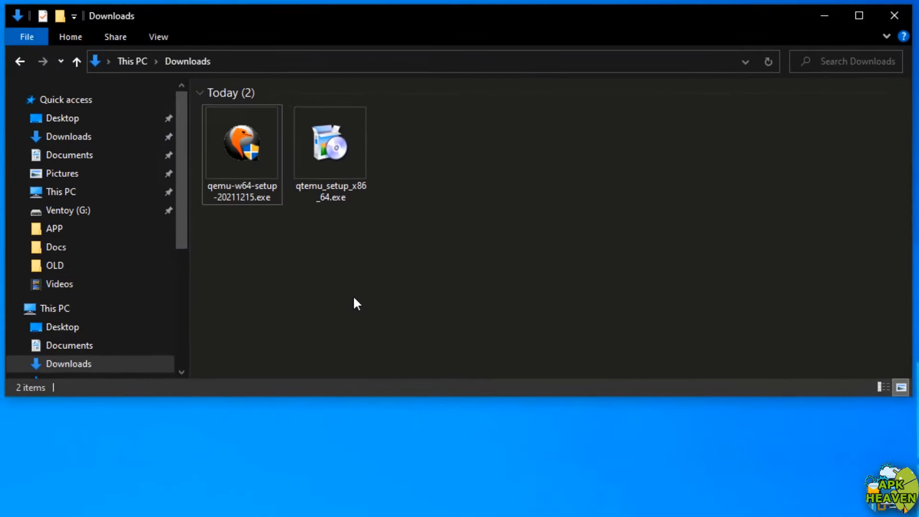
Run qtemu_setup_x86_64.exe, keep C:\QtEmu as the install folder, and accept the license
left_click(91, 83)
double_click(311, 194)
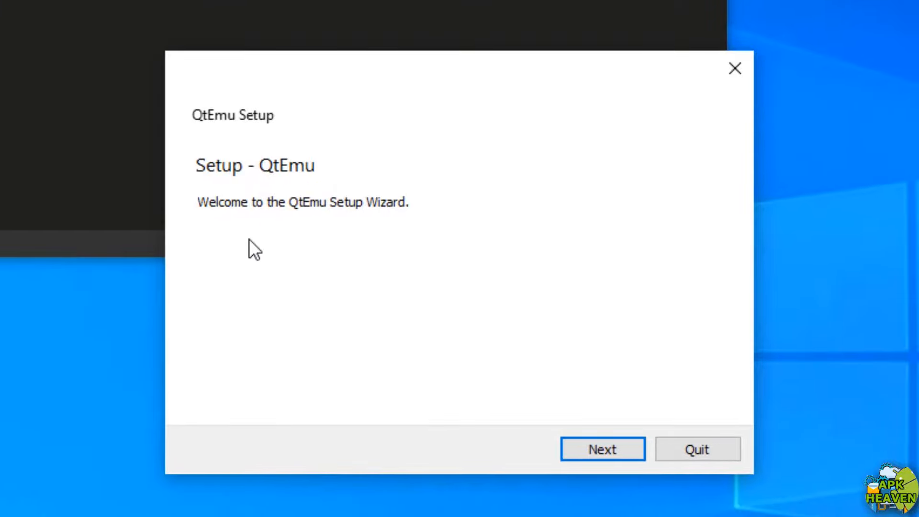
left_click(606, 452)
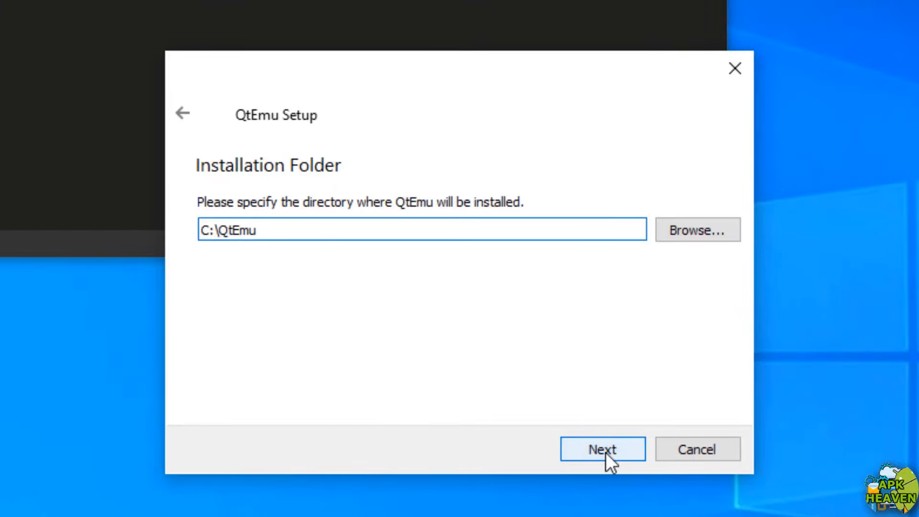
left_click(603, 452)
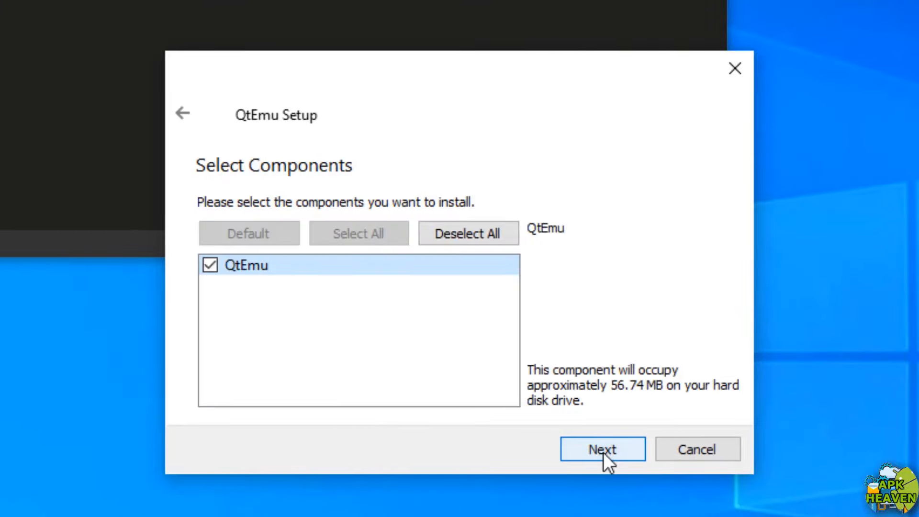
left_click(603, 452)
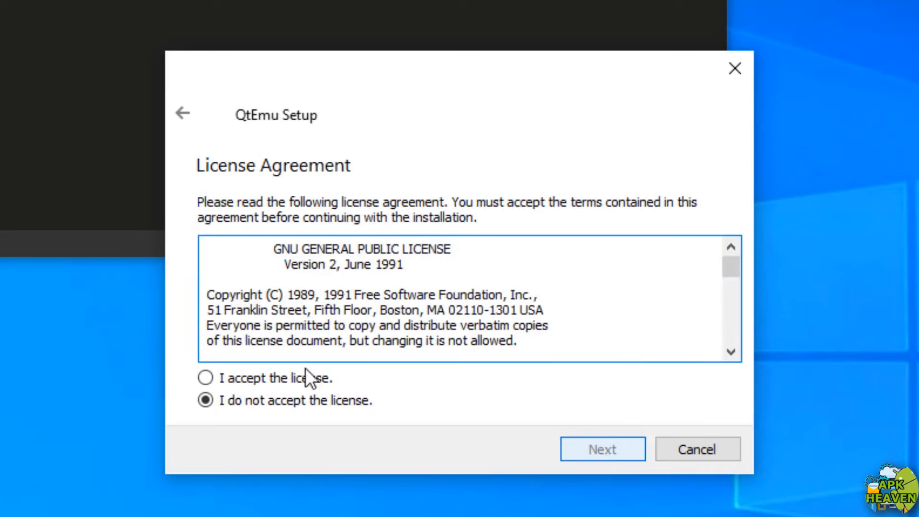
left_click(308, 371)
left_click(592, 450)
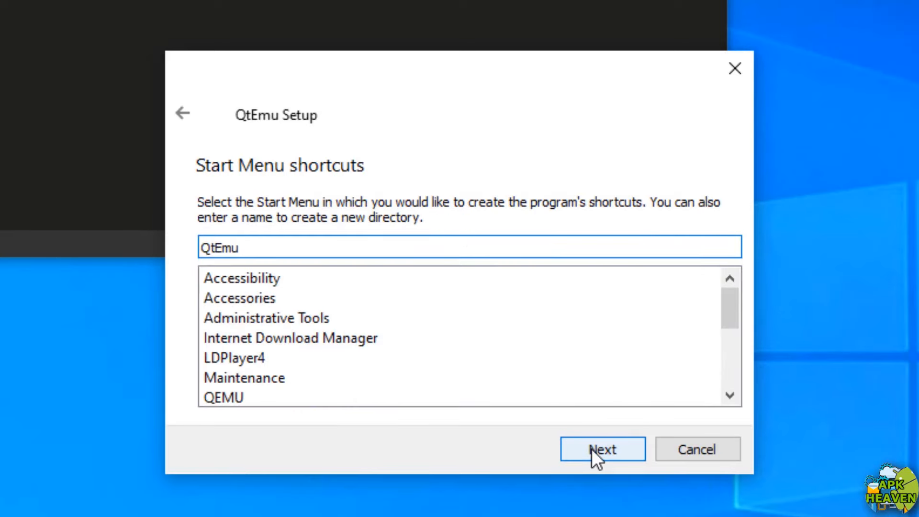
Complete the QtEmu install with the default Start Menu folder and launch QtEmu
left_click(592, 449)
left_click(591, 449)
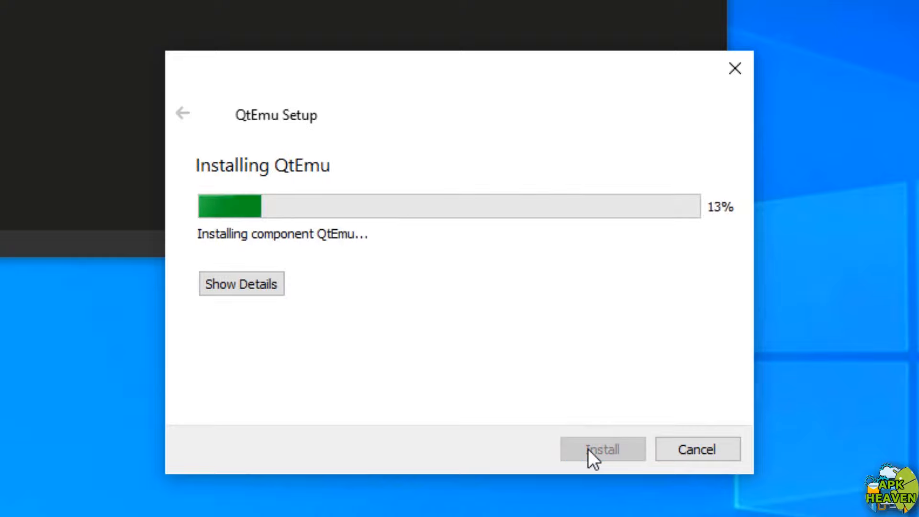
left_click(258, 292)
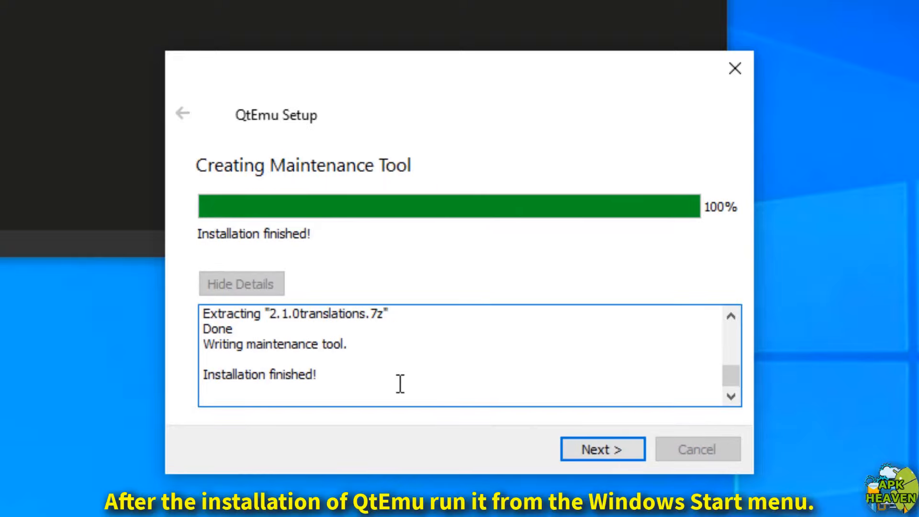
left_click(579, 438)
left_click(689, 449)
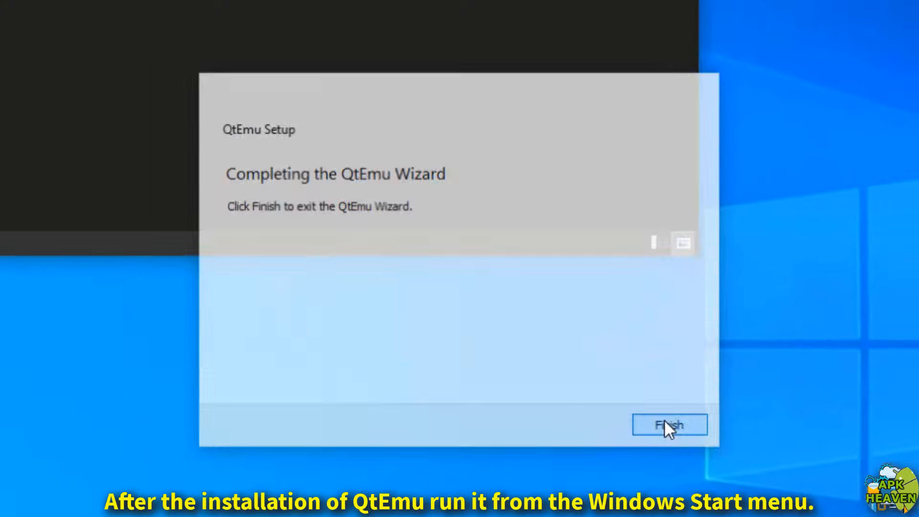
left_click(15, 504)
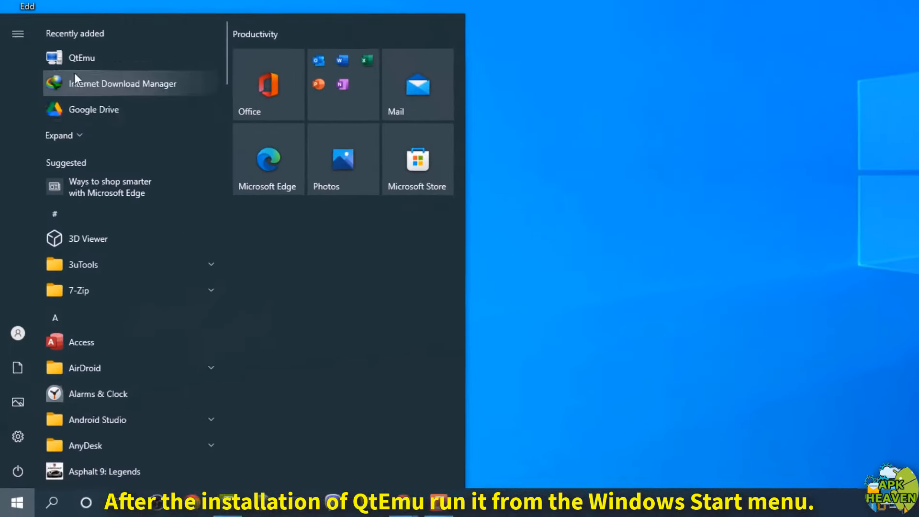
left_click(79, 58)
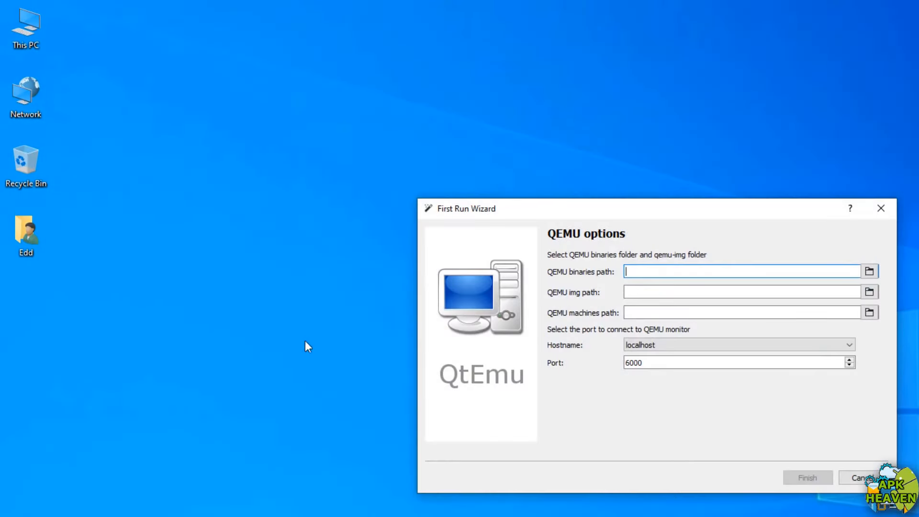
Browse to C:\Program Files\qemu in File Explorer and copy the folder path
left_click(869, 271)
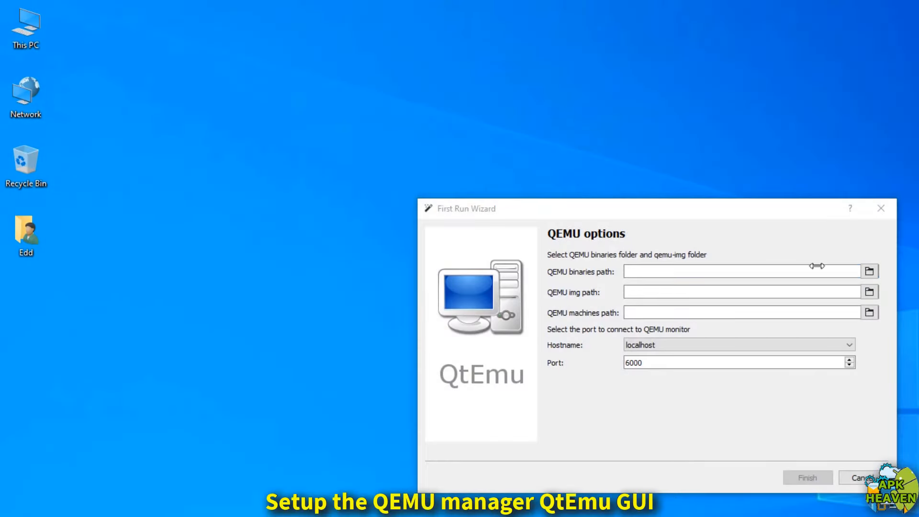
double_click(11, 32)
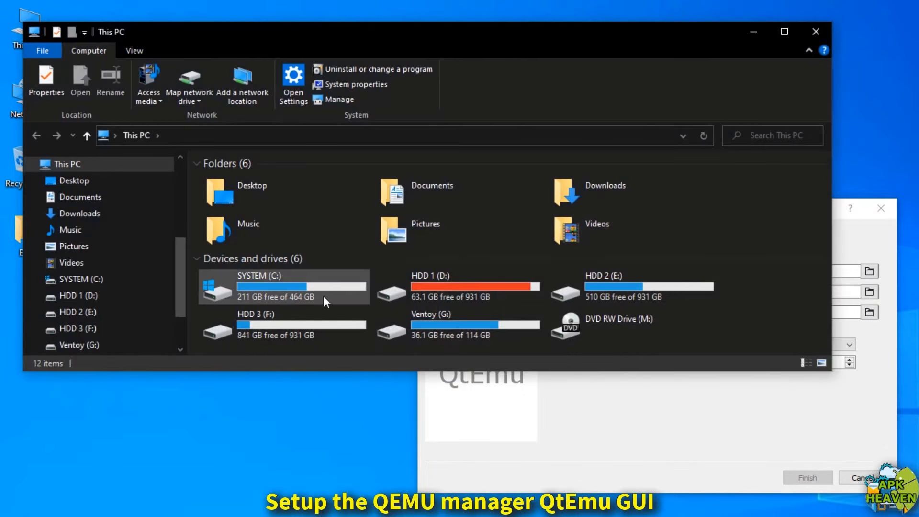
double_click(316, 286)
left_click(253, 179)
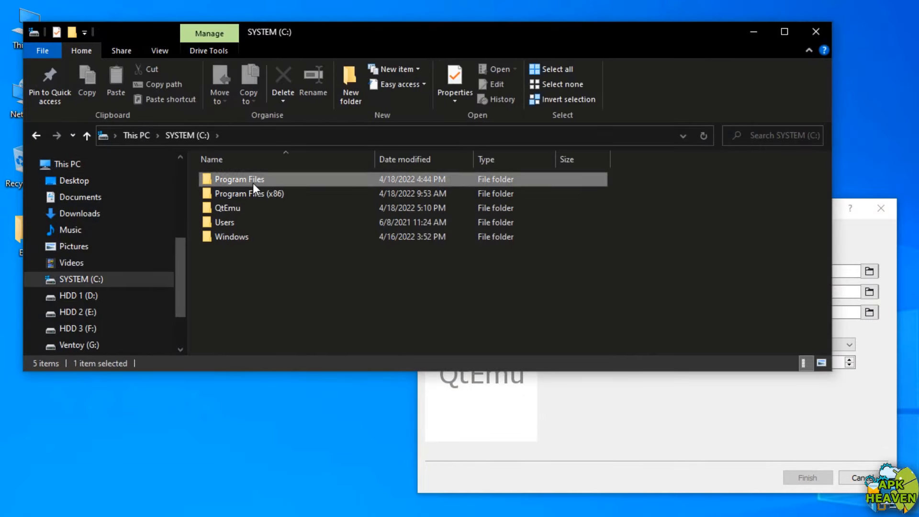
double_click(252, 181)
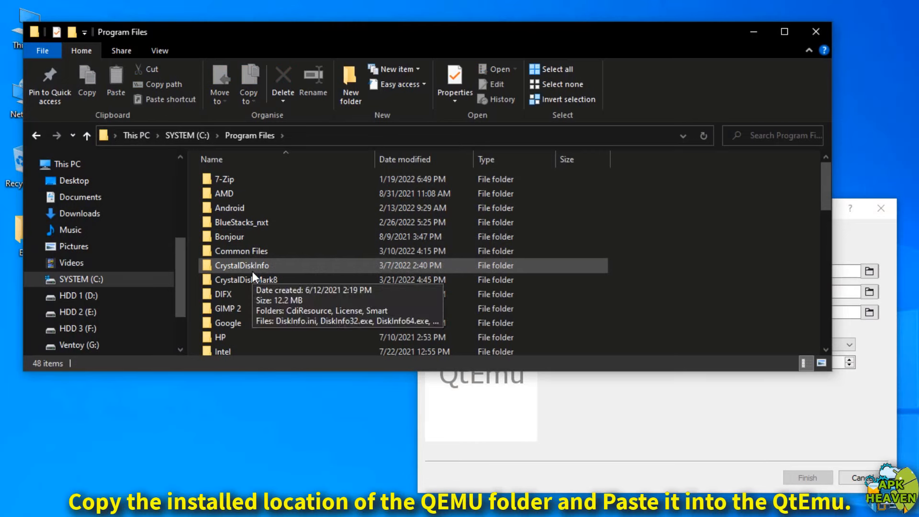
scroll(252, 271, "down", 10)
double_click(231, 178)
left_click(313, 136)
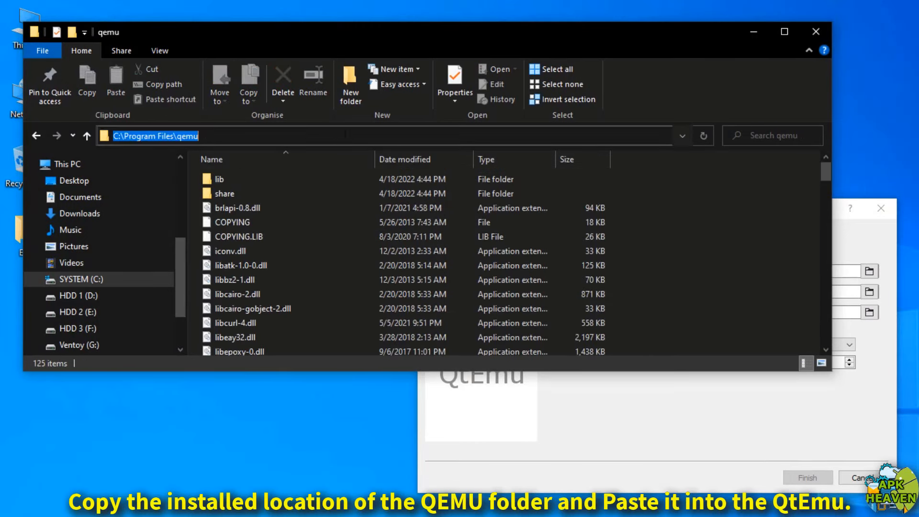
right_click(209, 138)
left_click(238, 179)
Paste C:\Program Files\qemu as the wizard's QEMU binaries path, keeping the qemu folder in front
left_click(467, 407)
right_click(640, 271)
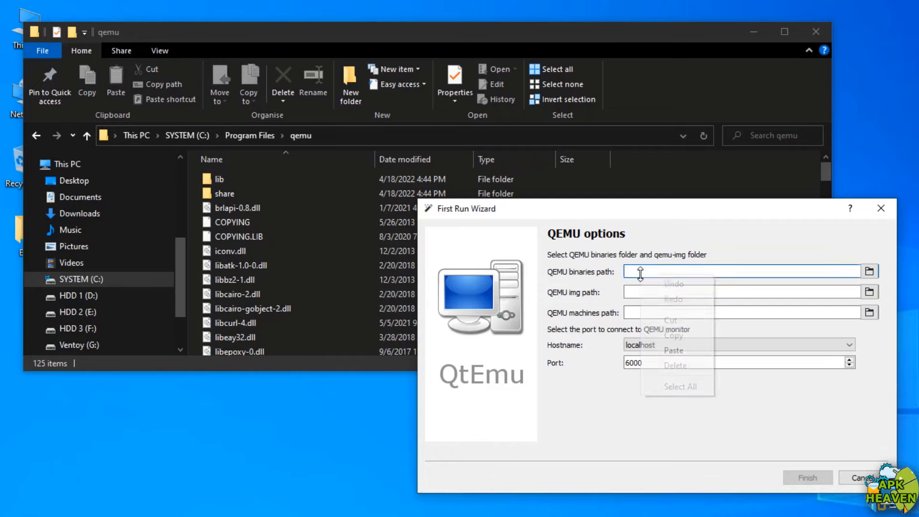
left_click(680, 349)
left_click(655, 293)
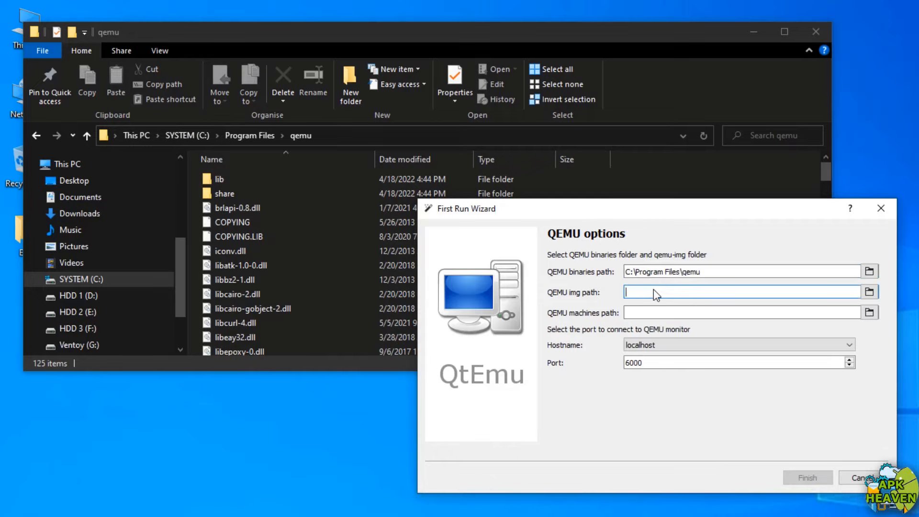
right_click(653, 289)
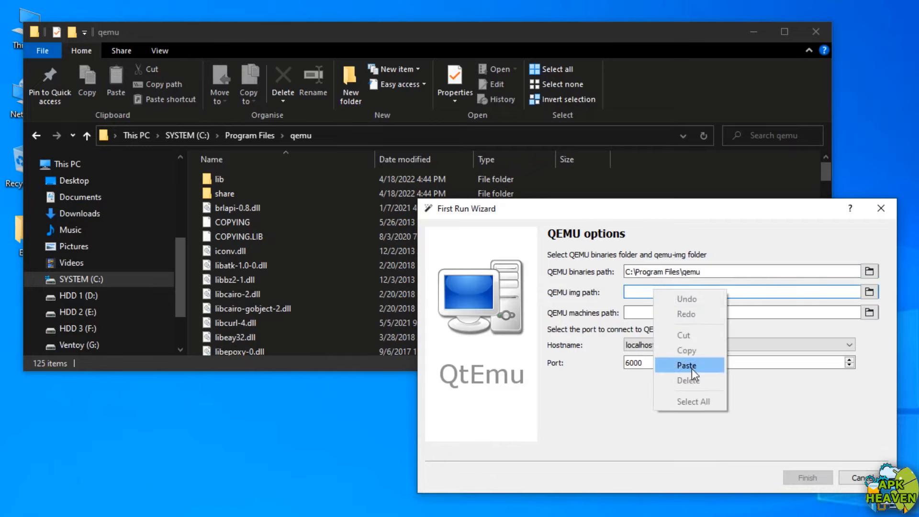
left_click(574, 42)
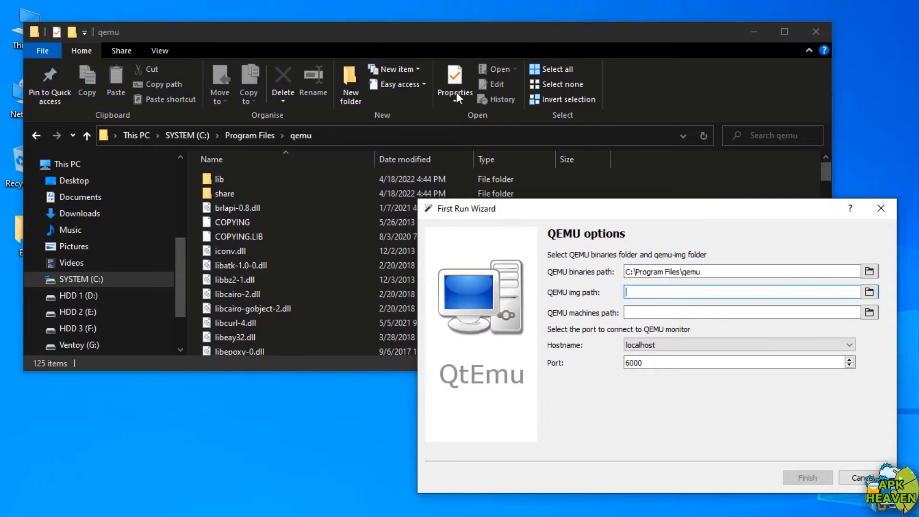
left_click(470, 43)
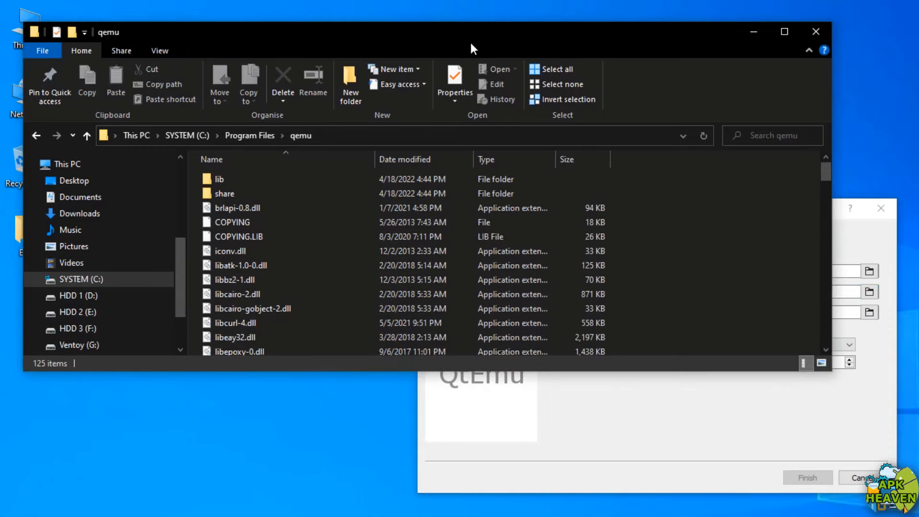
Set the QEMU img path to C:\Program Files\qemu\qemu-img.exe
scroll(342, 282, "down", 9)
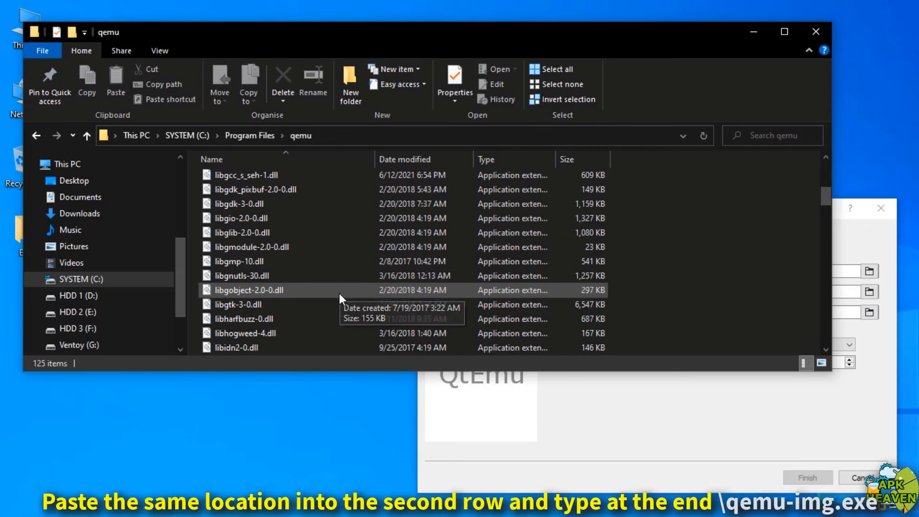
scroll(342, 293, "down", 10)
scroll(335, 303, "up", 2)
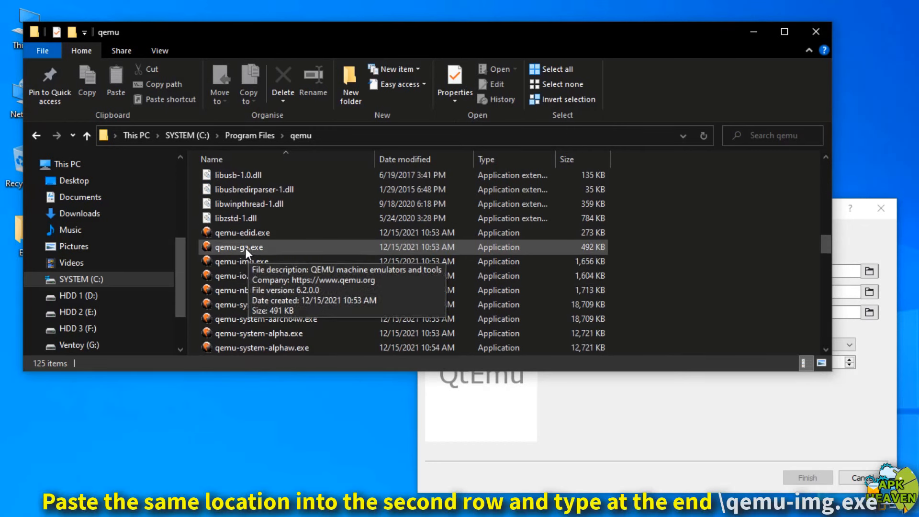
left_click(238, 263)
left_click(558, 424)
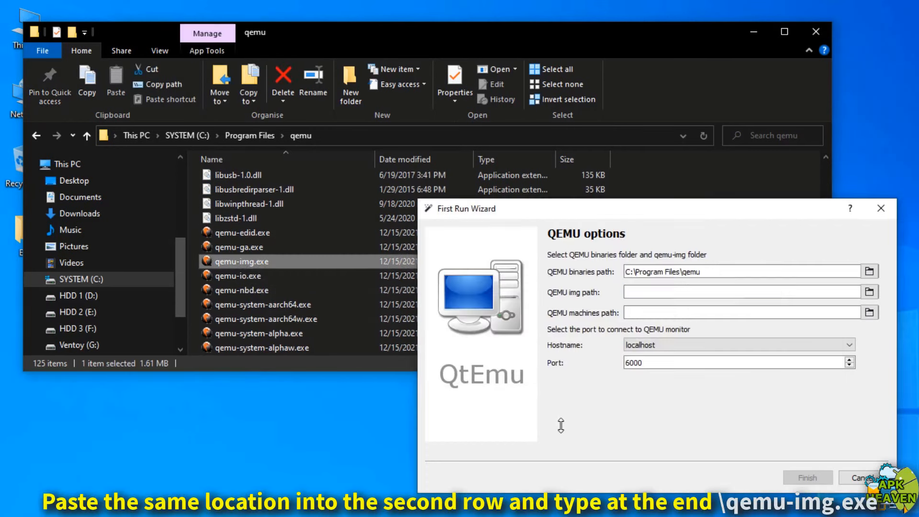
right_click(653, 293)
left_click(670, 366)
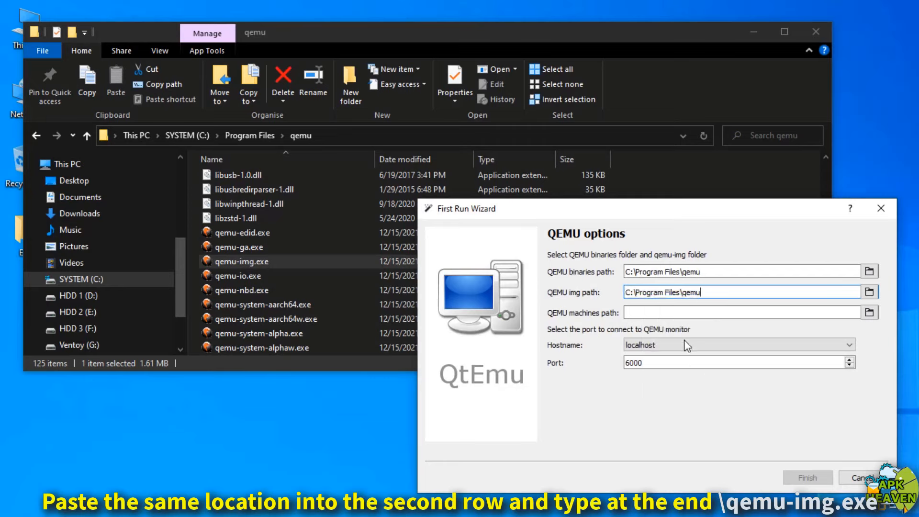
type("\\qemu-img.exe")
left_click(655, 312)
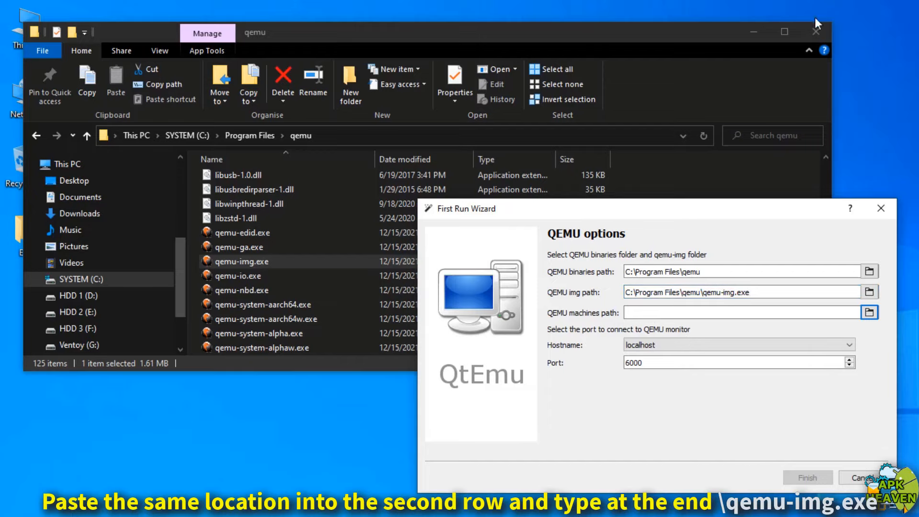
Close the qemu folder window and create a desktop folder named QEMU VM
left_click(816, 30)
right_click(7, 371)
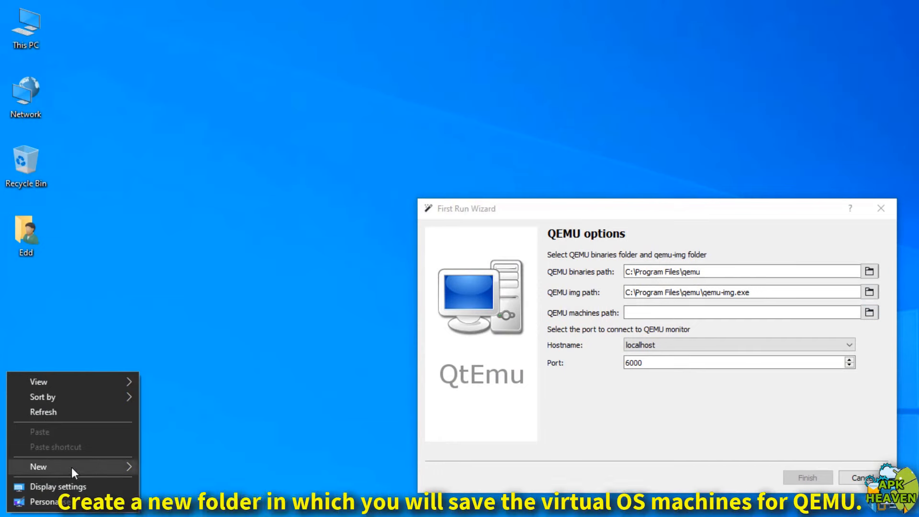
mouse_move(71, 467)
left_click(193, 467)
type("QEMU VM")
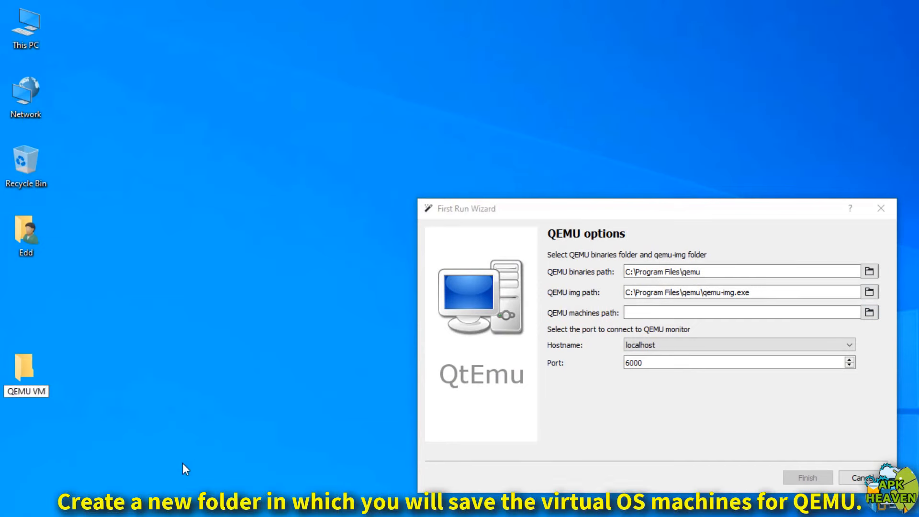
left_click(20, 370)
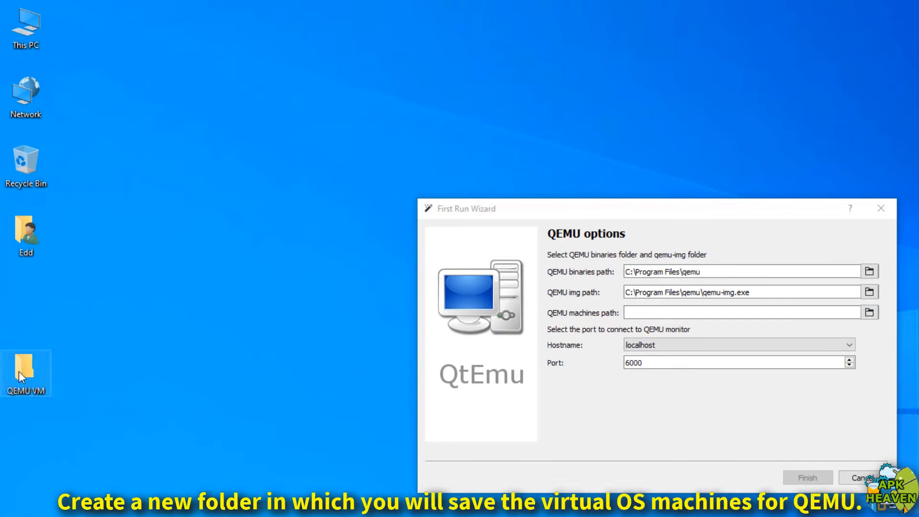
Choose Desktop\QEMU VM as the machines path and finish the First Run Wizard
left_click(869, 313)
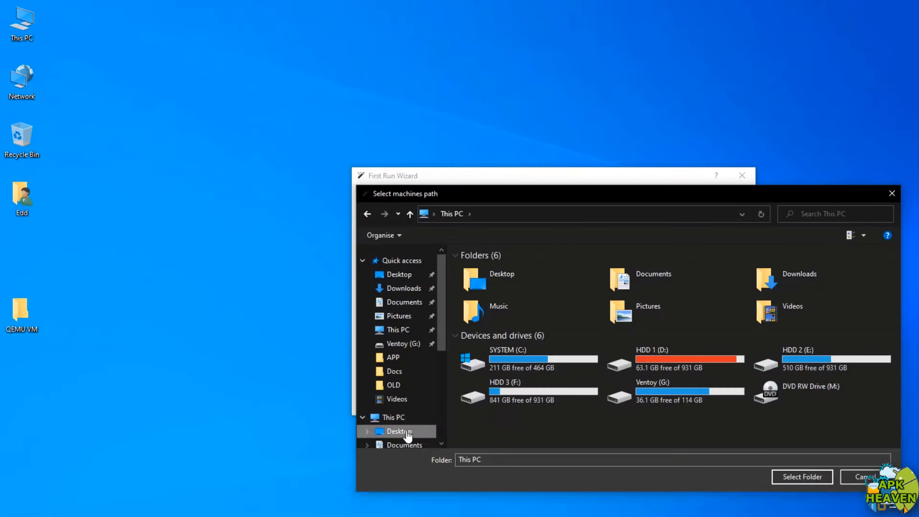
left_click(408, 432)
double_click(763, 339)
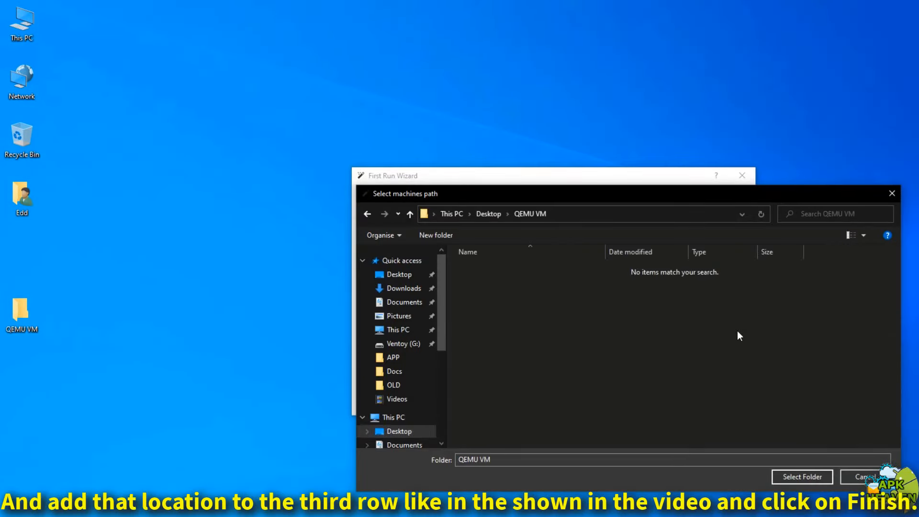
left_click(787, 476)
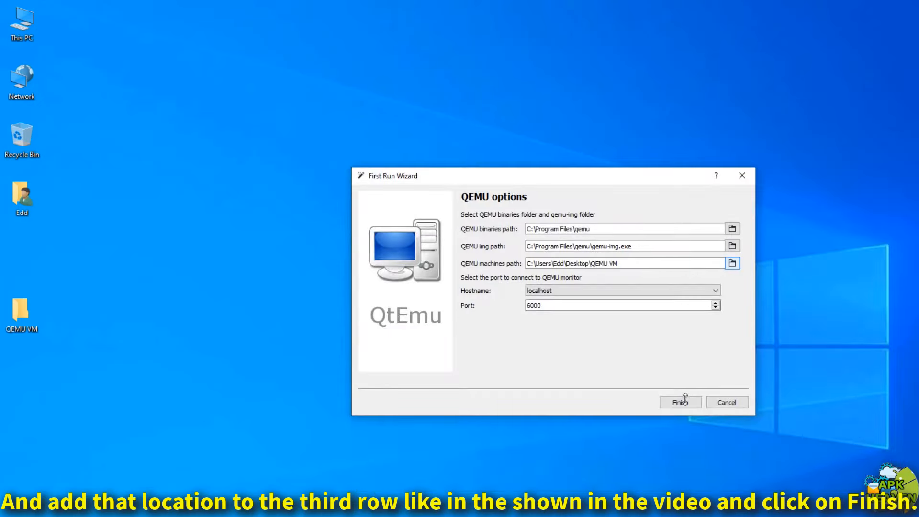
left_click(687, 402)
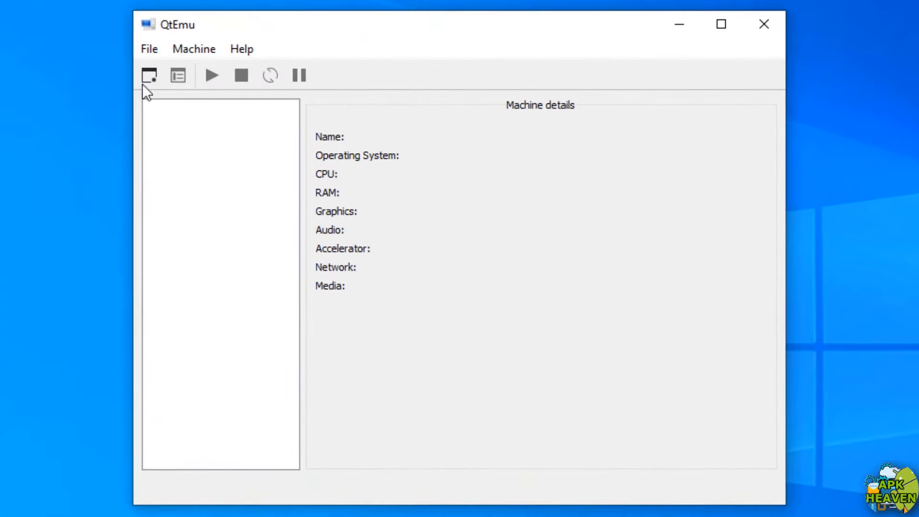
Create a new machine named Ubuntu, type GNU/Linux, version Ubuntu, keeping pc-i440fx-3.0
left_click(187, 47)
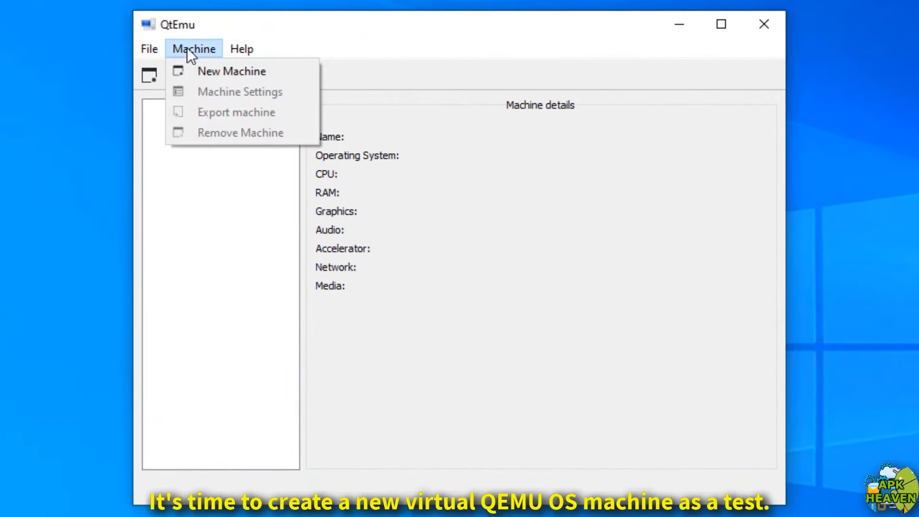
left_click(202, 71)
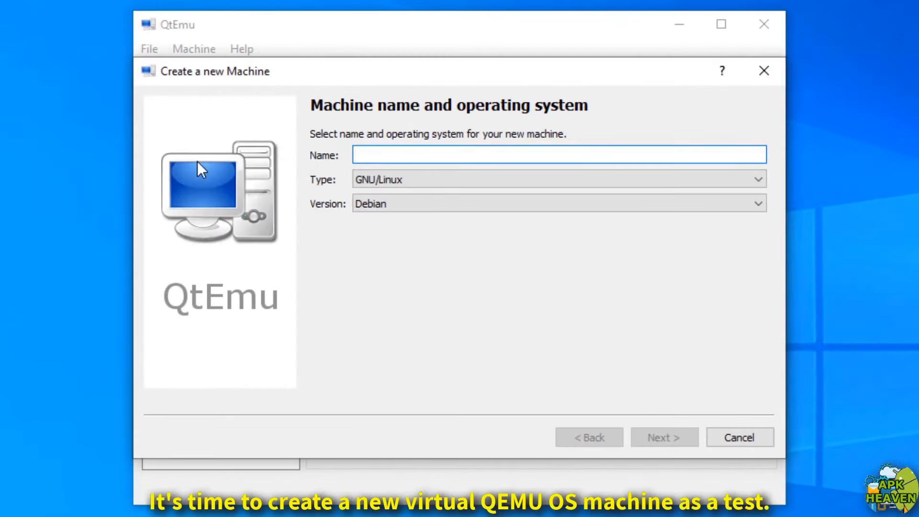
type("Ubuntu")
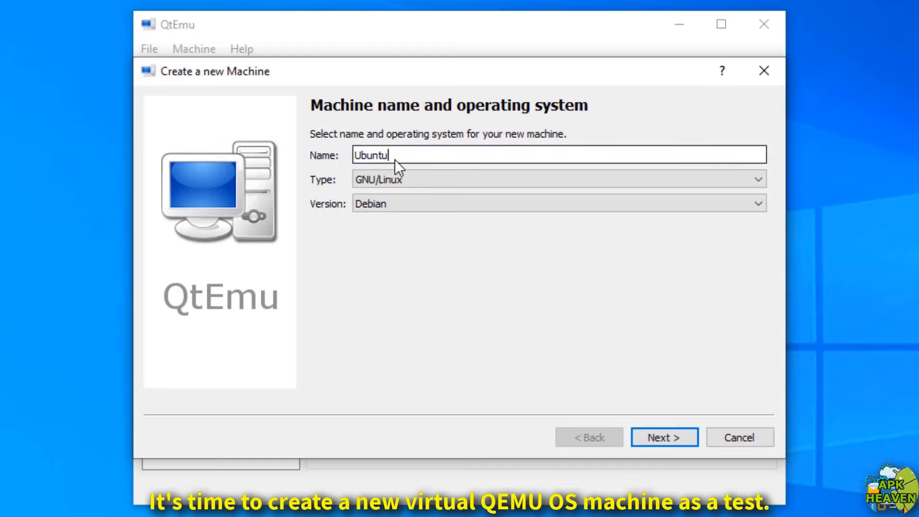
left_click(415, 177)
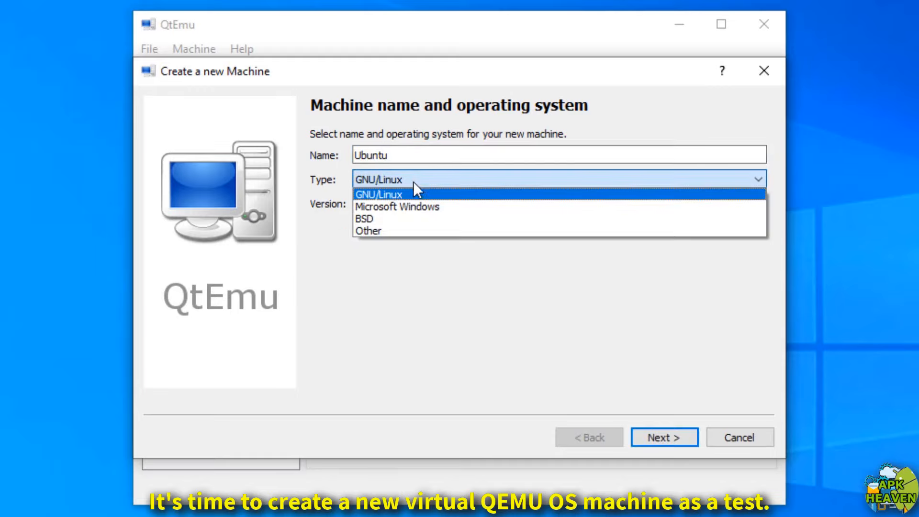
left_click(416, 193)
left_click(416, 196)
left_click(398, 232)
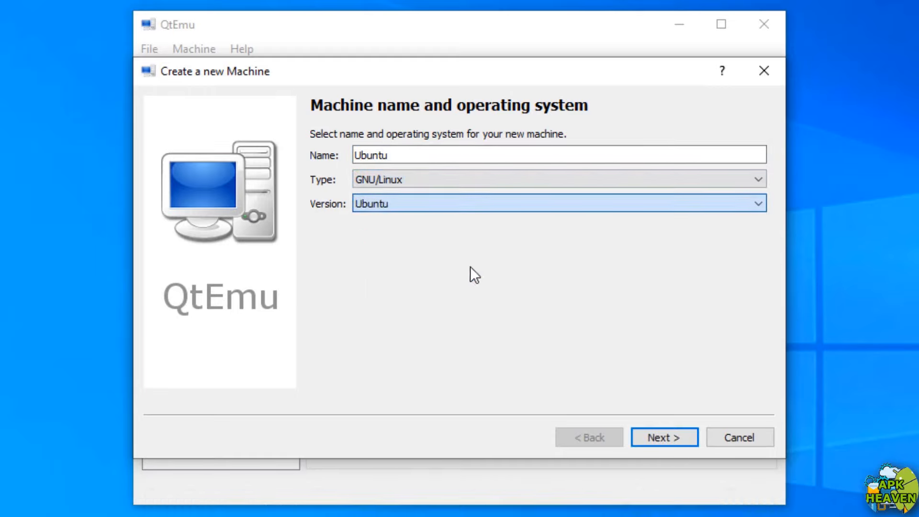
left_click(662, 436)
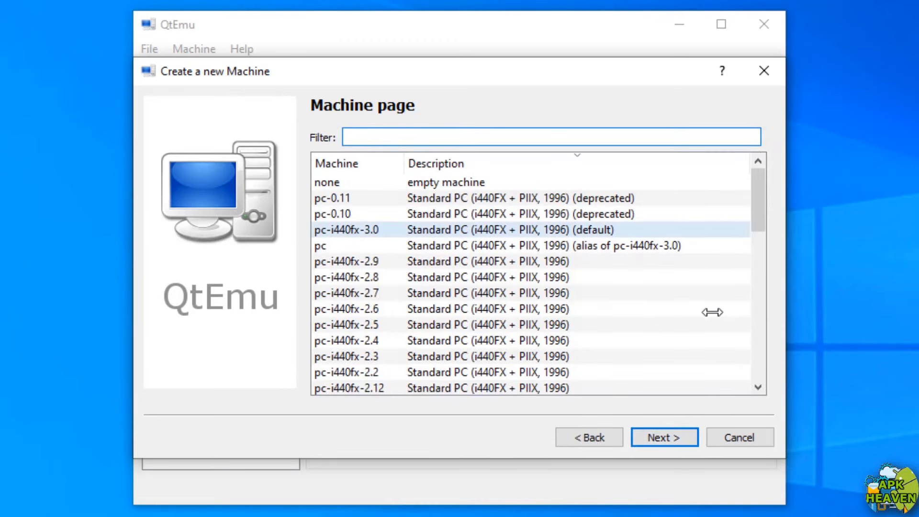
left_click(668, 438)
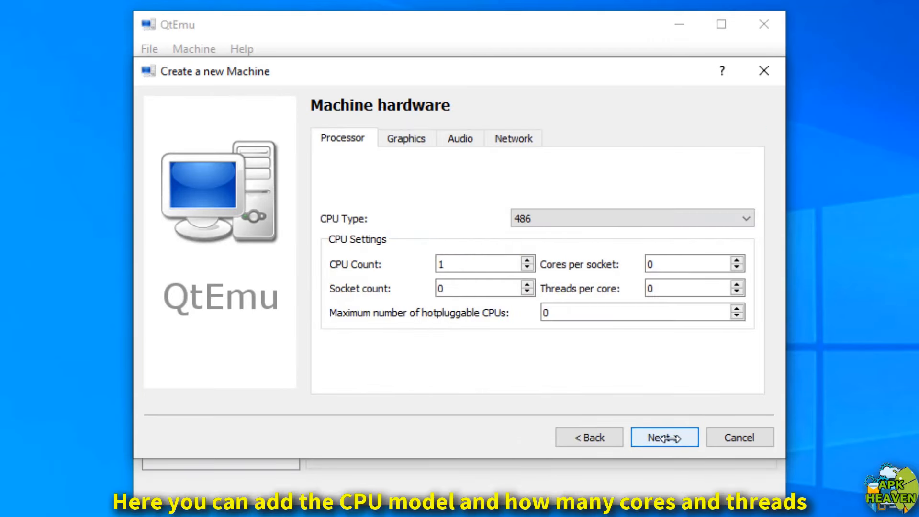
Set the CPU type to Haswell with 2 CPUs and 2 threads per core
left_click(566, 223)
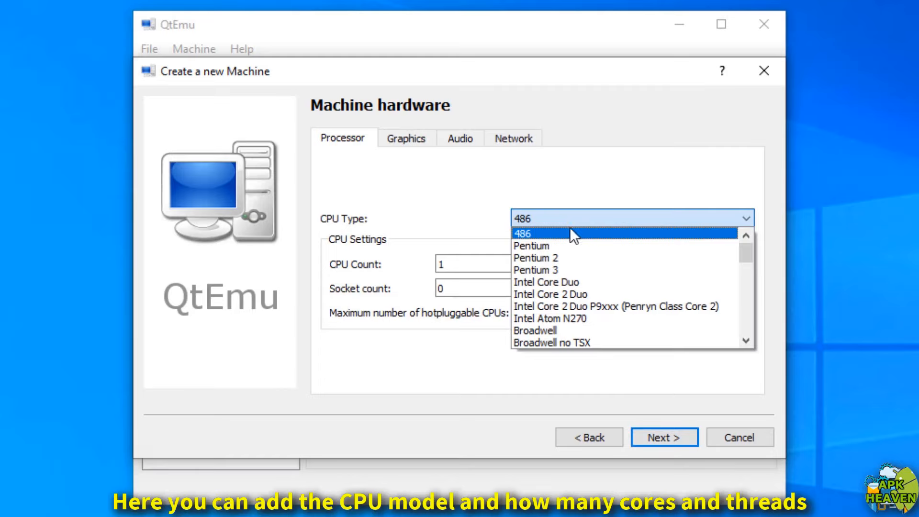
scroll(594, 316, "down", 2)
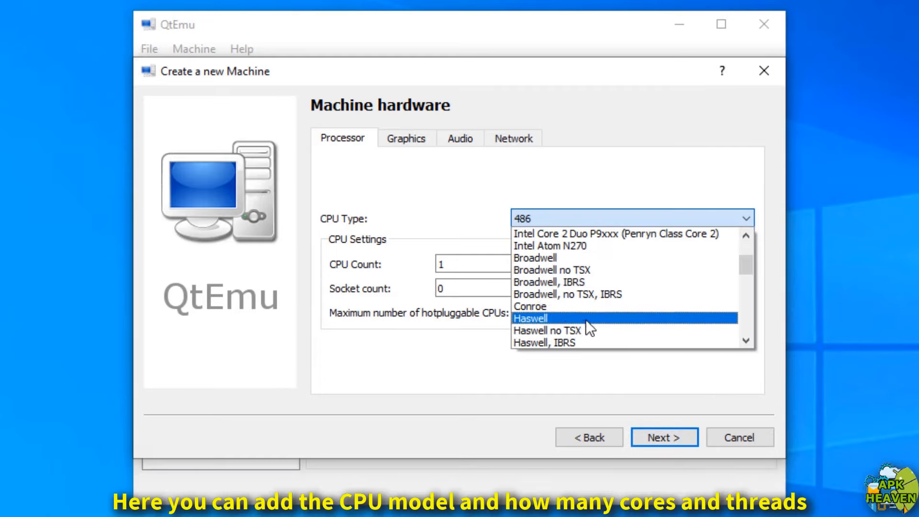
left_click(612, 320)
left_click(528, 260)
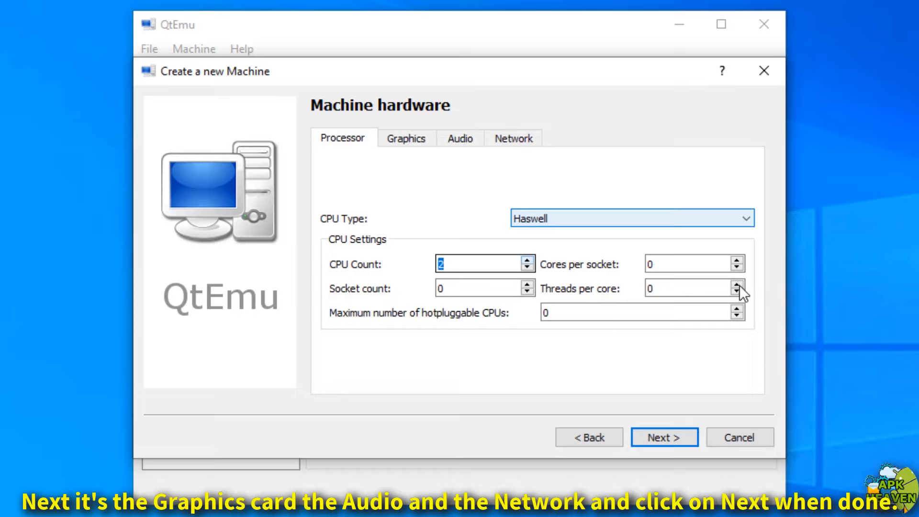
left_click(737, 285)
left_click(737, 283)
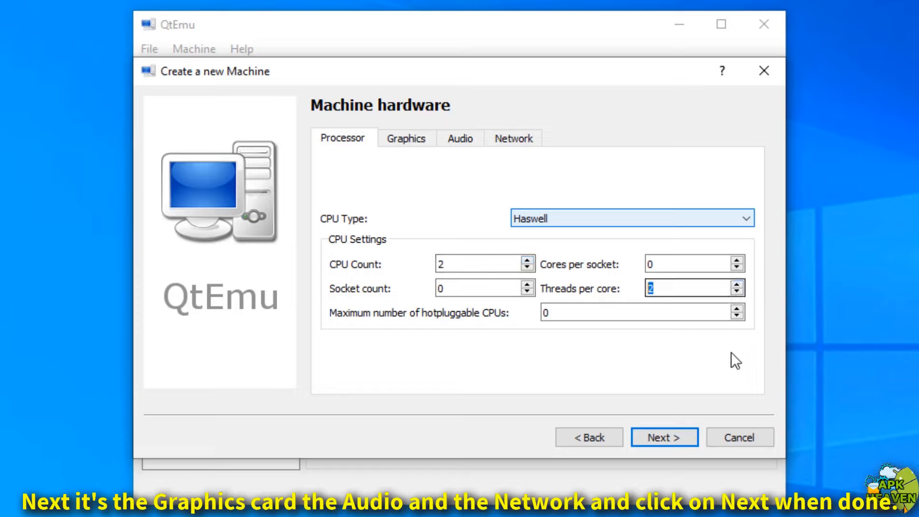
Keep Standard VGA (VESA 2.0) graphics, add an Intel HD Audio sound card, and review networking
left_click(432, 140)
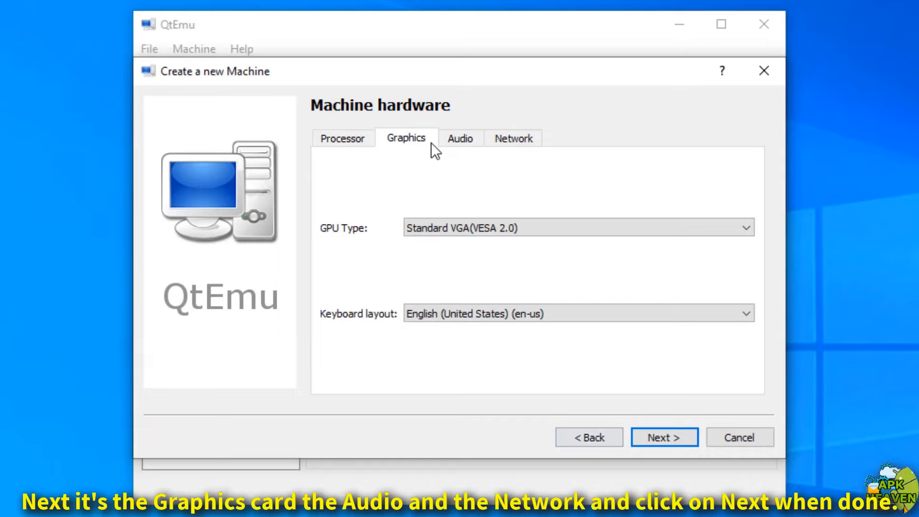
left_click(462, 221)
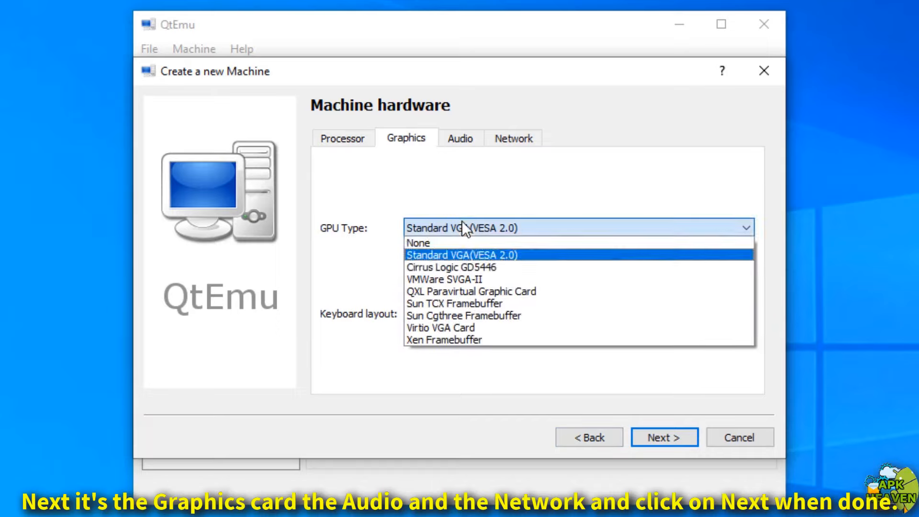
left_click(463, 254)
left_click(478, 144)
left_click(332, 344)
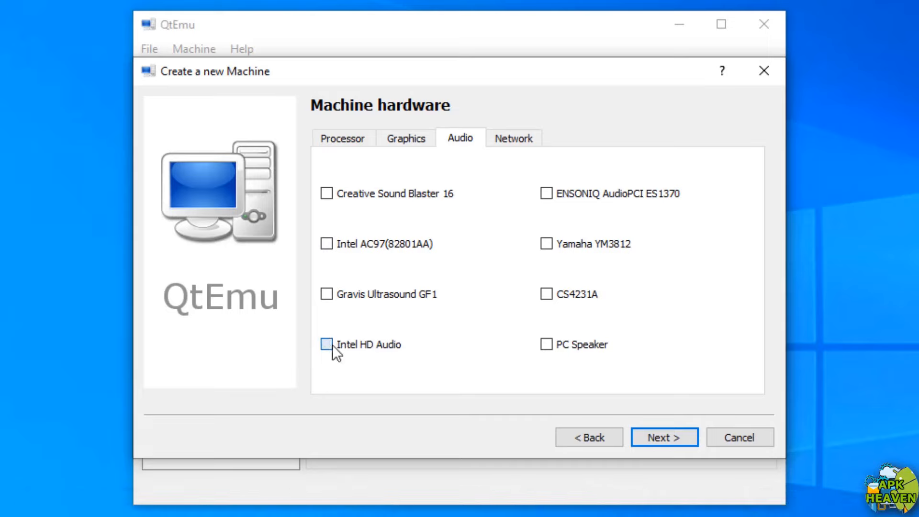
left_click(515, 139)
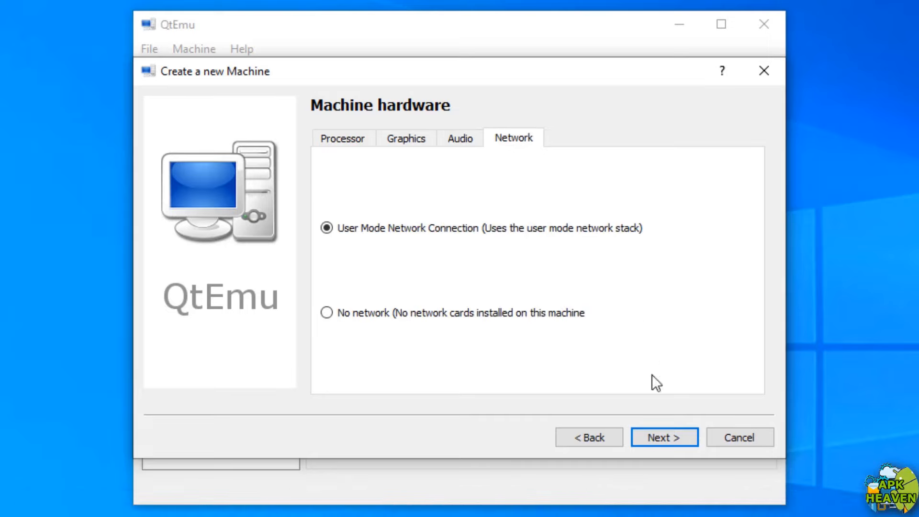
left_click(662, 435)
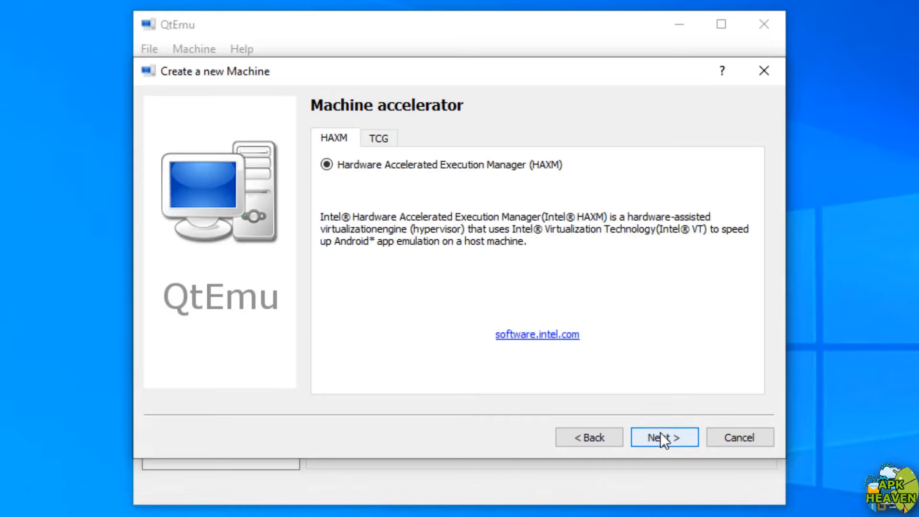
Keep the HAXM accelerator and give the machine 4096 MiB of RAM
left_click(665, 442)
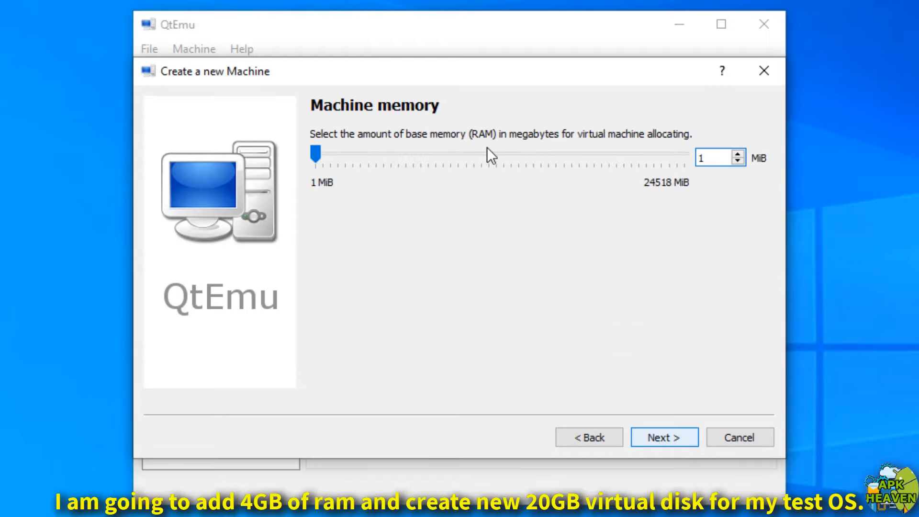
double_click(719, 153)
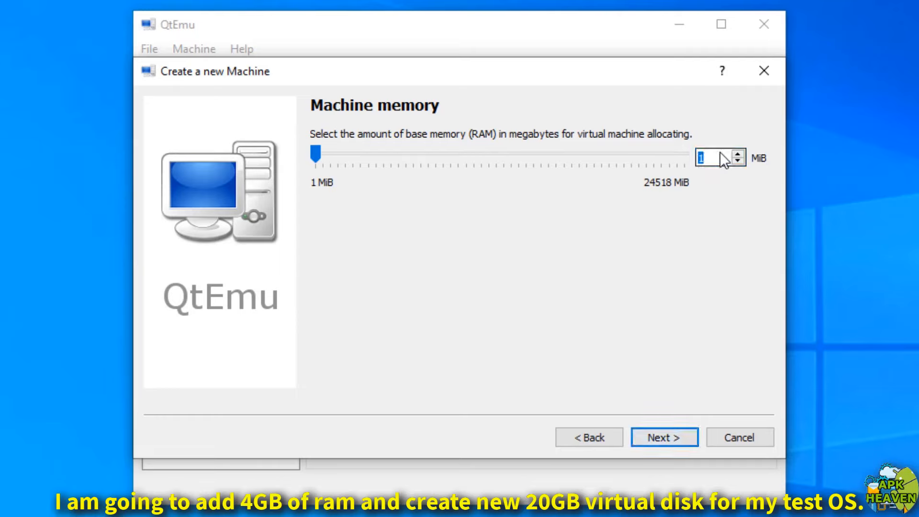
type("4096")
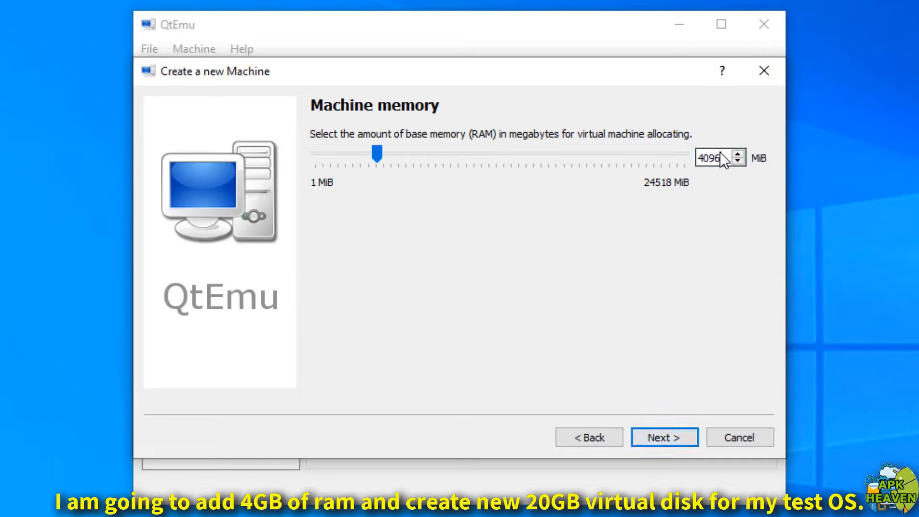
left_click(671, 436)
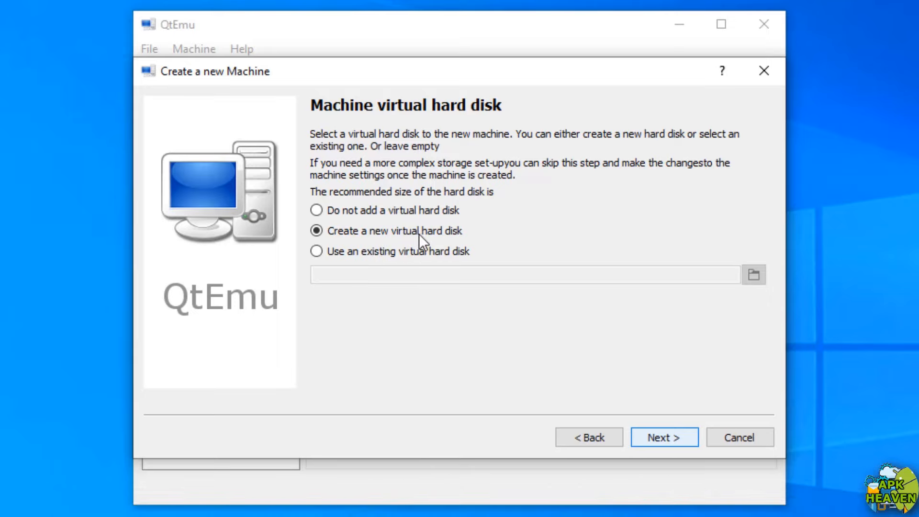
Create a new 20 GiB virtual hard disk in vmdk format
left_click(650, 430)
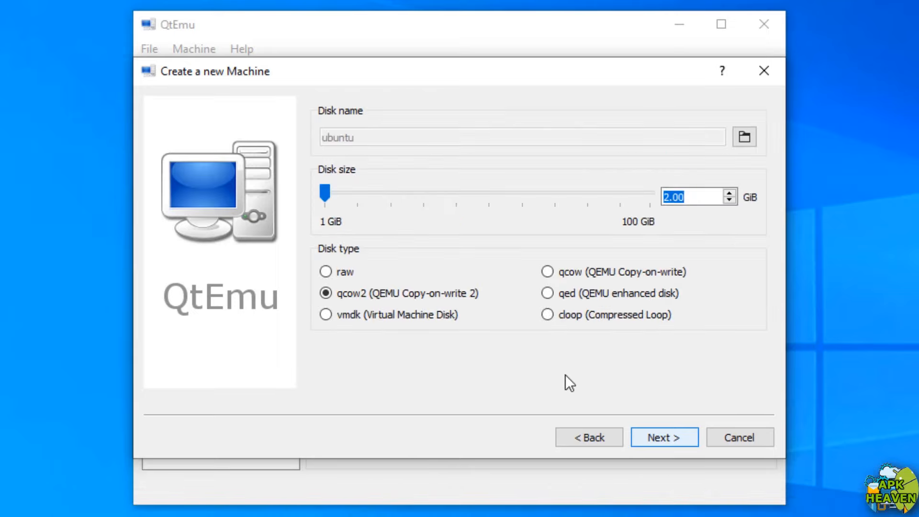
left_click_drag(687, 196, 658, 197)
type("20")
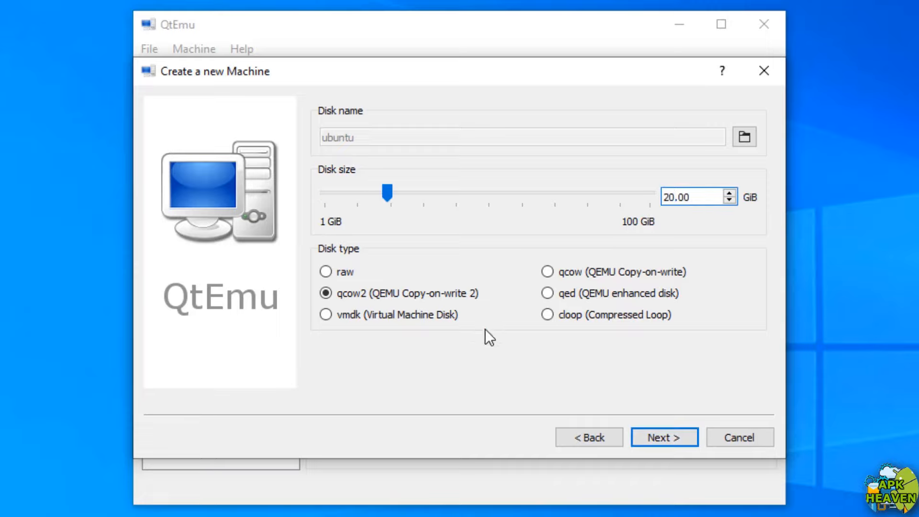
left_click(438, 316)
left_click(659, 432)
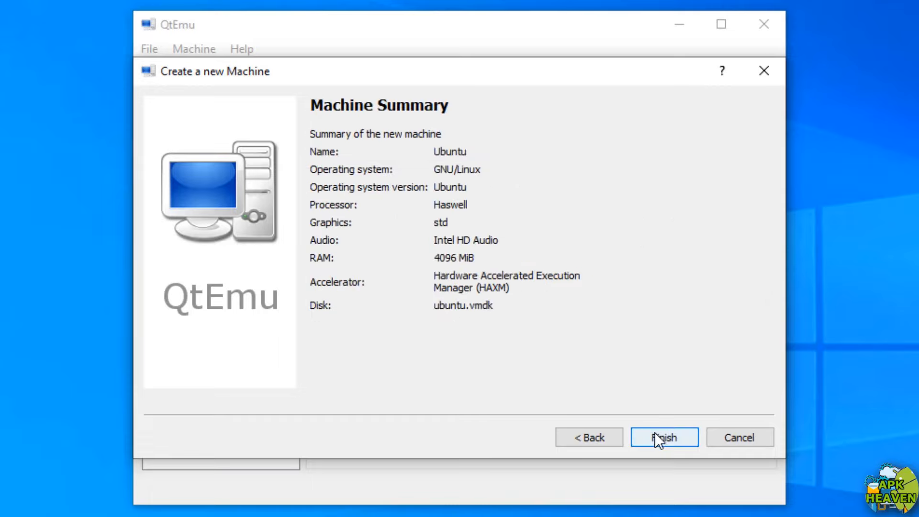
Finish the machine wizard and acknowledge the ubuntu.vmdk image-created message
left_click(653, 436)
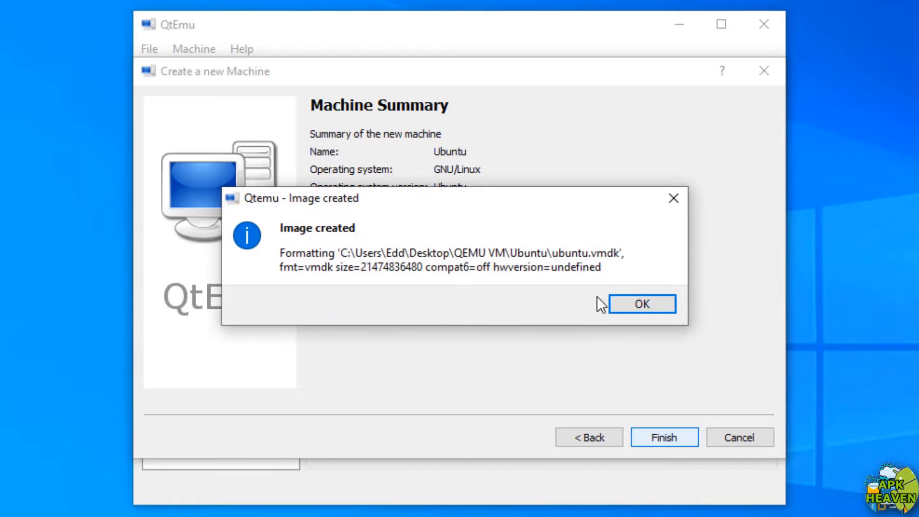
left_click(639, 304)
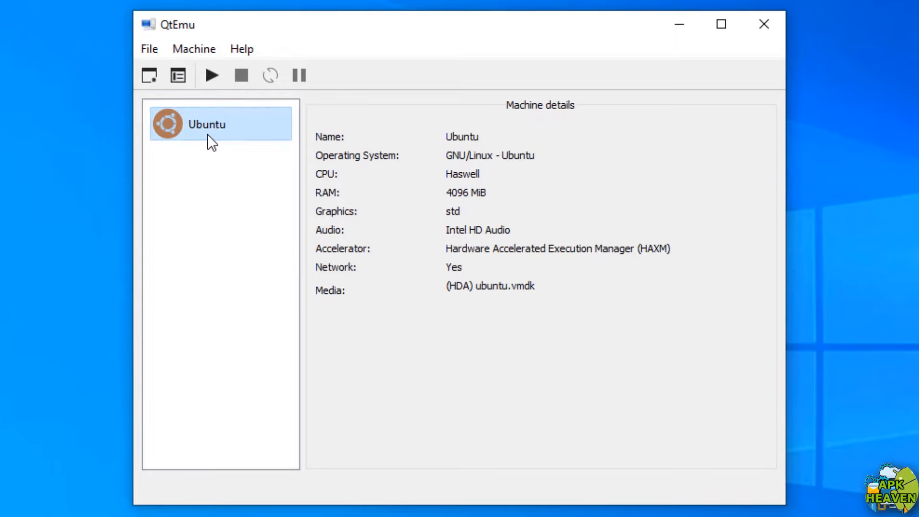
In the Ubuntu machine's preferences, enable CDROM as a boot device
left_click(173, 75)
left_click(413, 75)
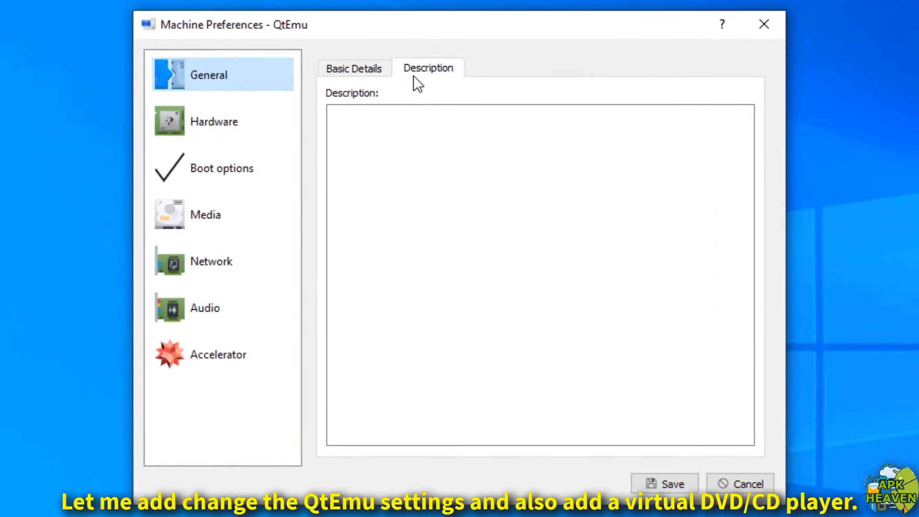
left_click(375, 67)
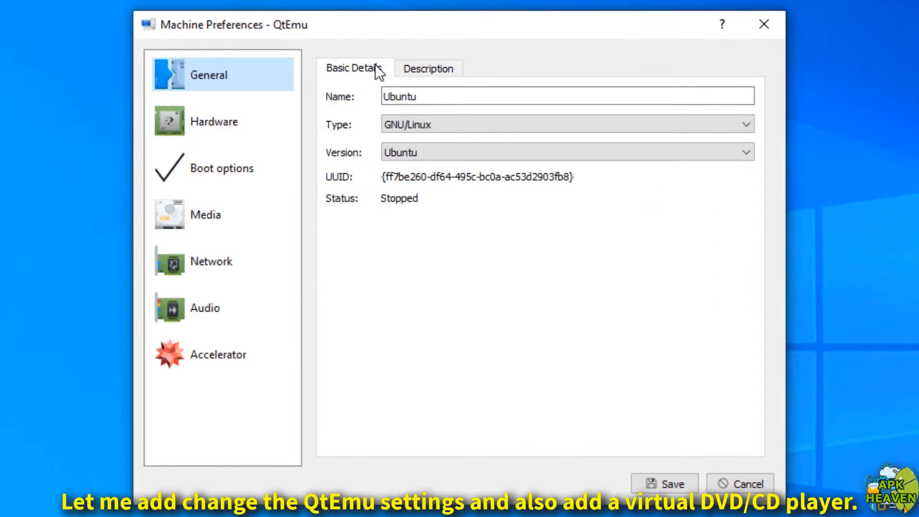
left_click(247, 133)
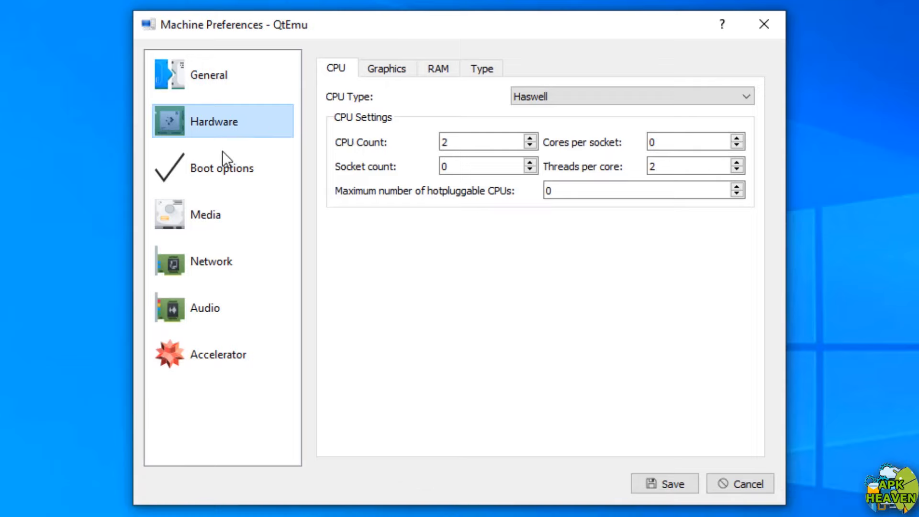
left_click(230, 165)
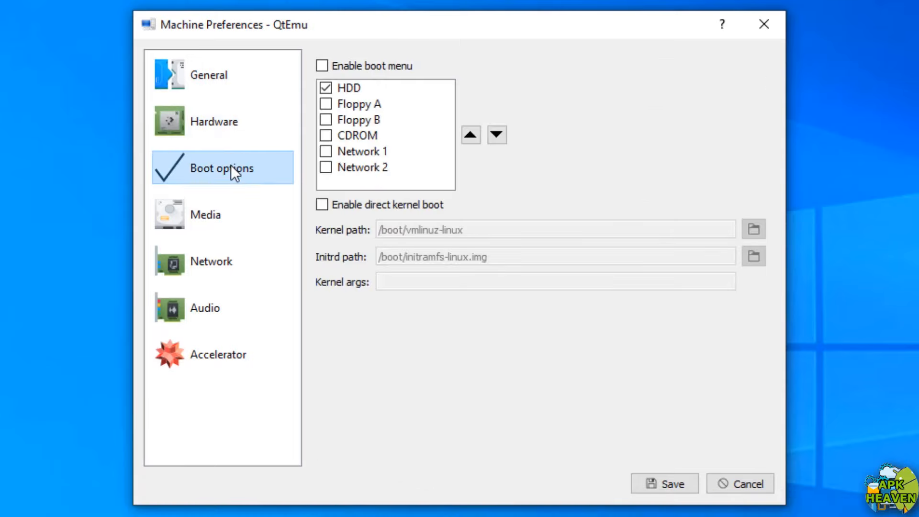
left_click(325, 136)
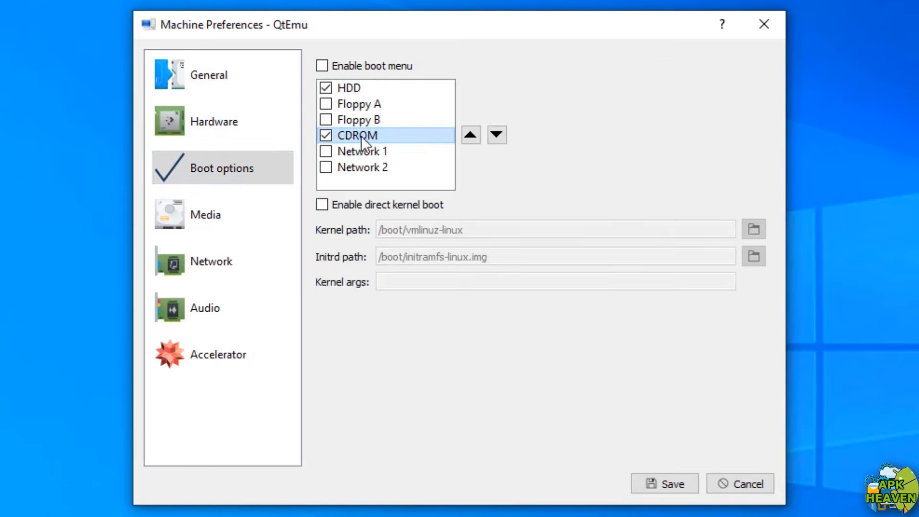
Start adding a CD-ROM image from the Downloads folder, then bring up ubuntu.com in Chrome
left_click(221, 216)
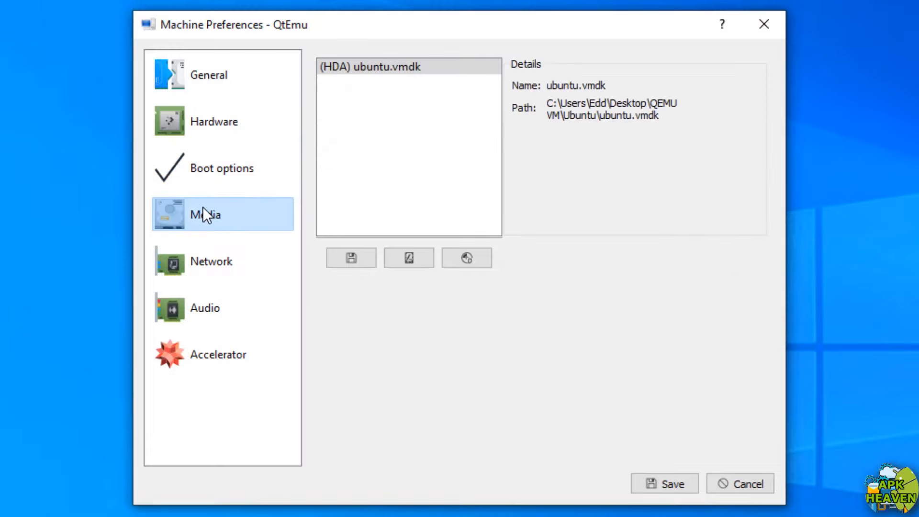
left_click(466, 259)
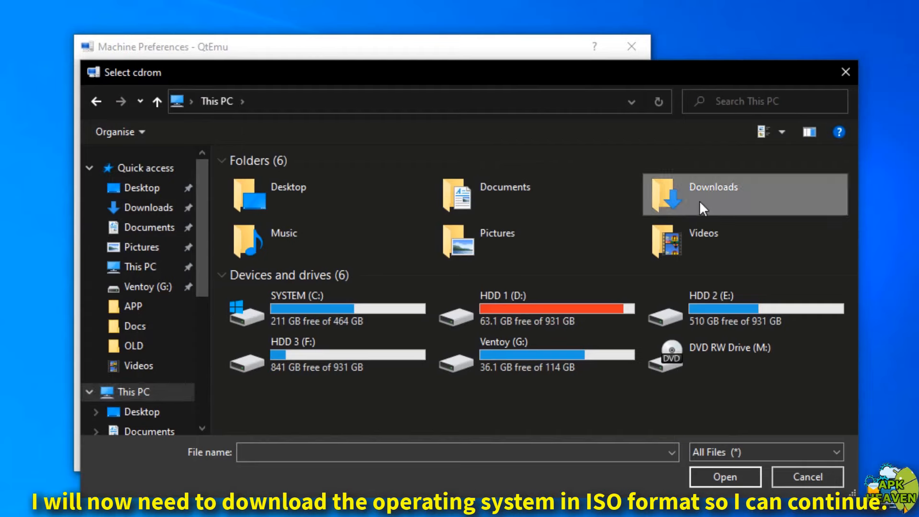
double_click(699, 200)
left_click(266, 508)
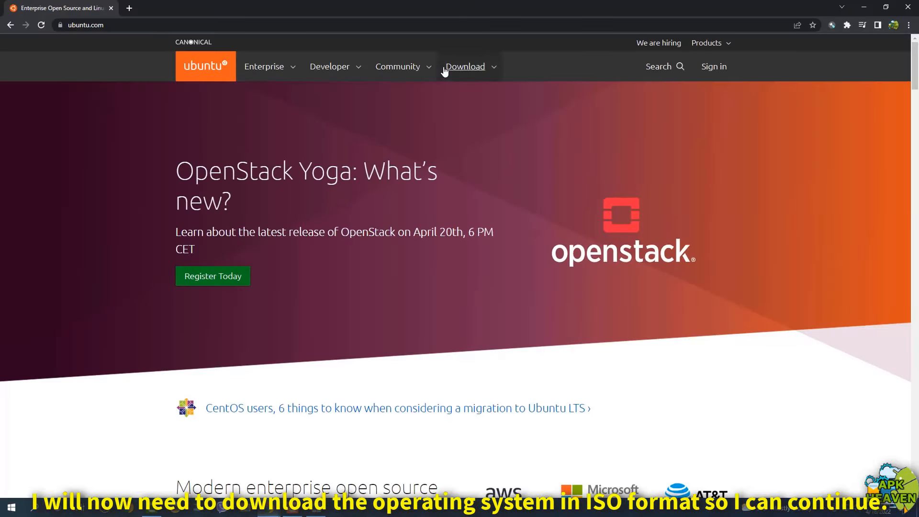
Download Ubuntu Desktop 20.04 LTS from ubuntu.com's Download menu
left_click(463, 66)
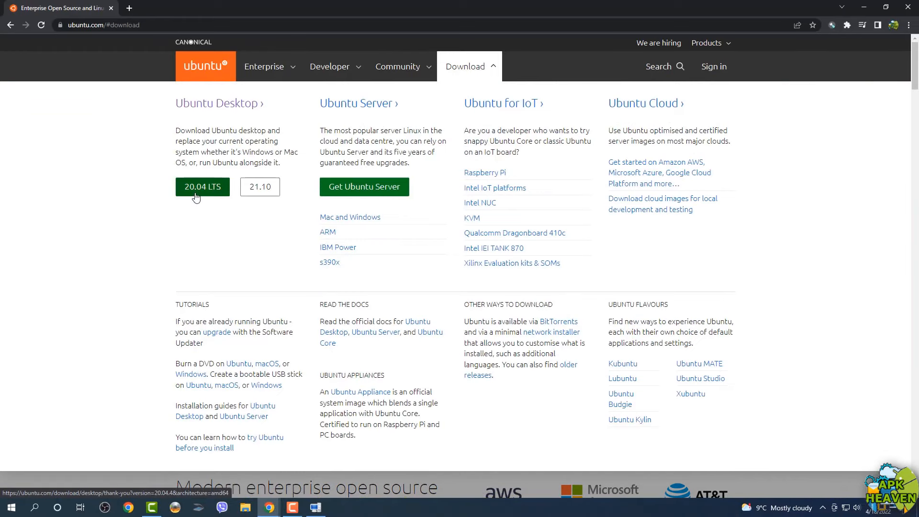
left_click(191, 192)
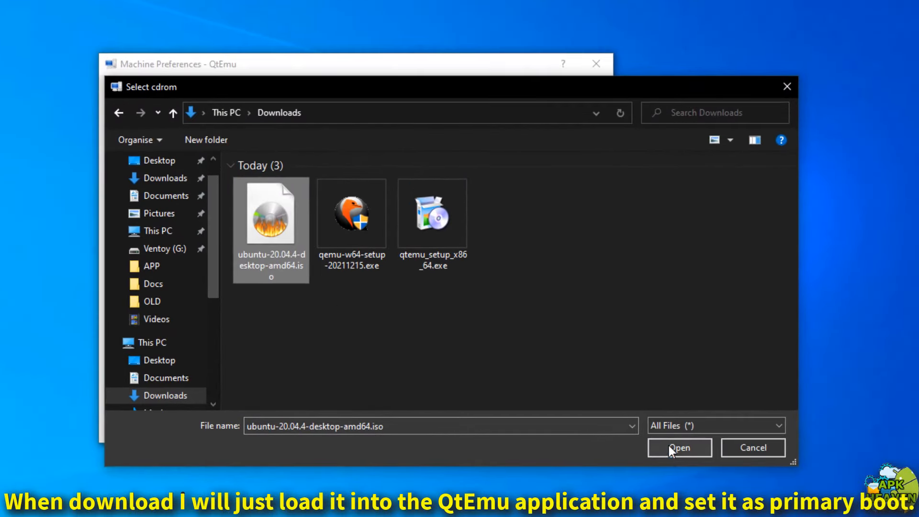
Attach ubuntu-20.04.4-desktop-amd64.iso as CD-ROM, move CDROM above HDD in boot order, and save
left_click(675, 448)
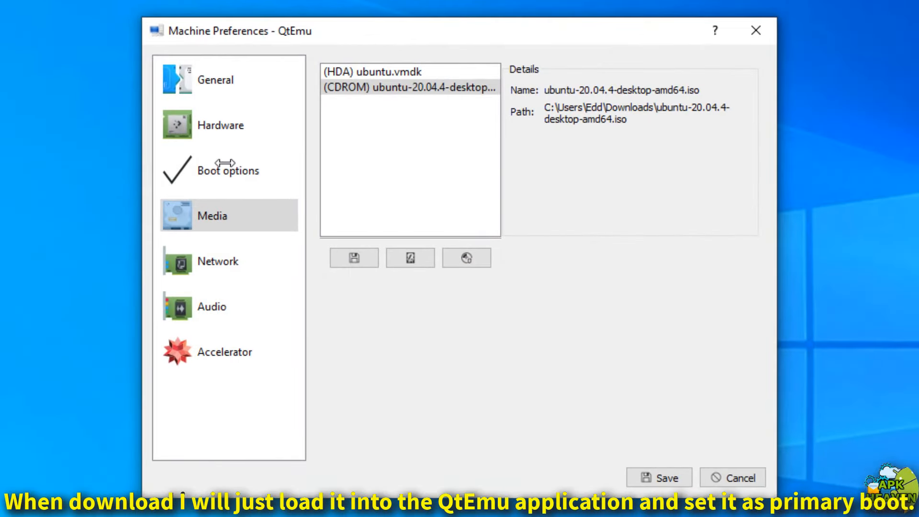
left_click(225, 163)
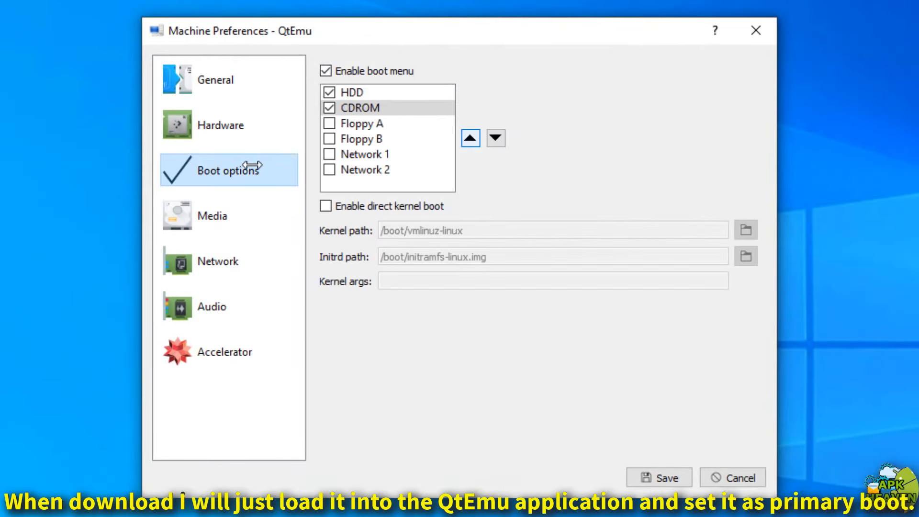
left_click(379, 105)
left_click(470, 138)
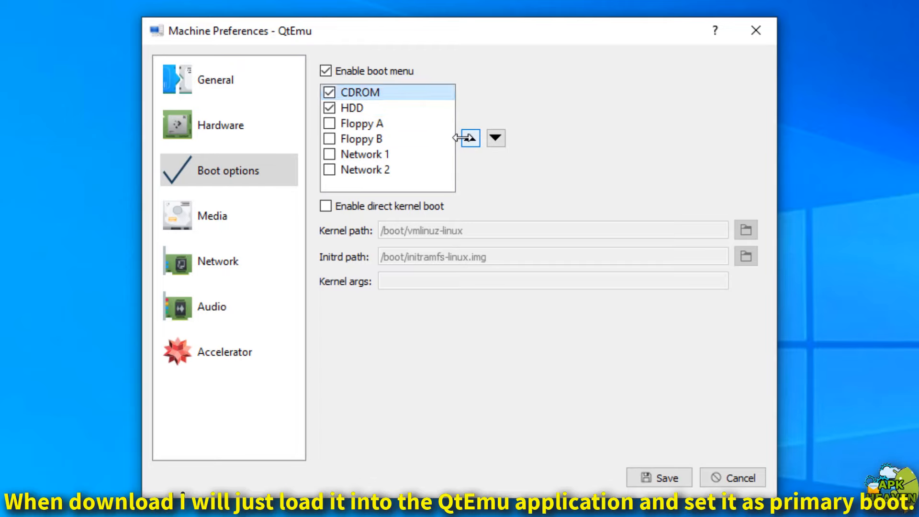
left_click(651, 476)
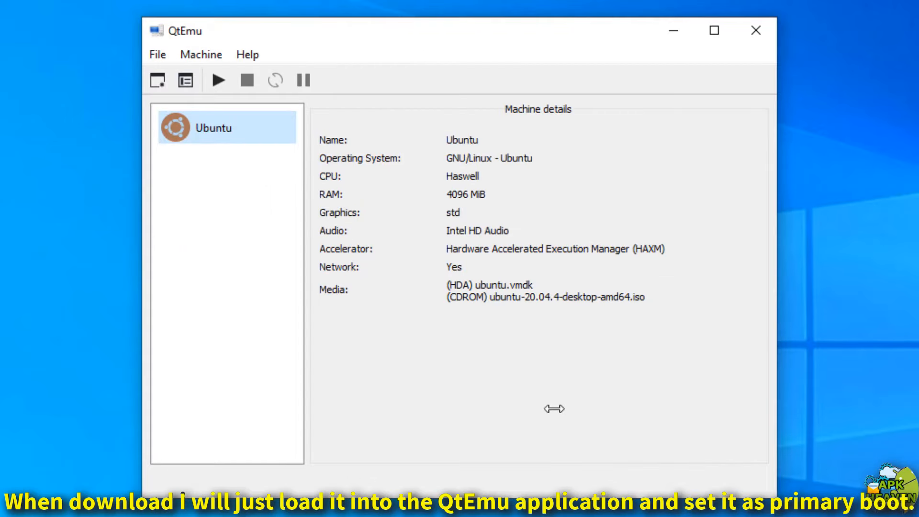
Start the Ubuntu VM, choose English as boot language, and boot the Install Ubuntu entry
left_click(218, 80)
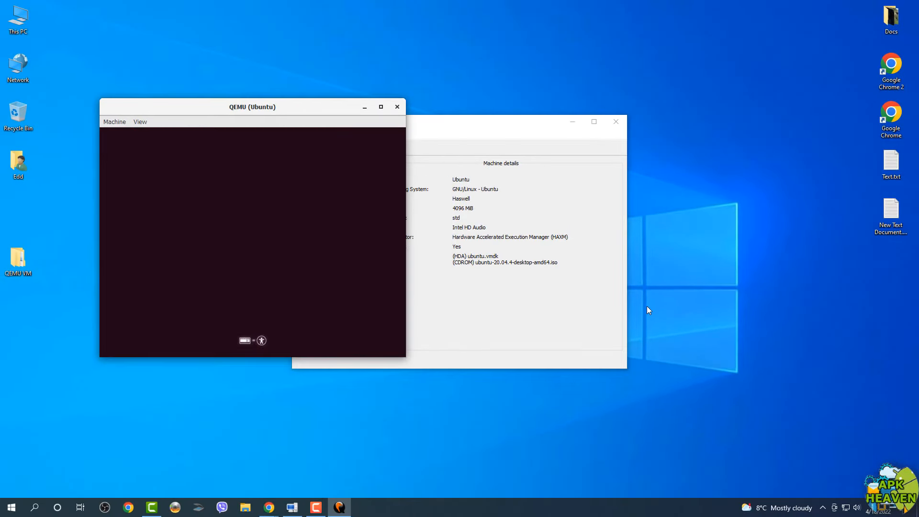
left_click(573, 121)
key("ctrl+alt+g")
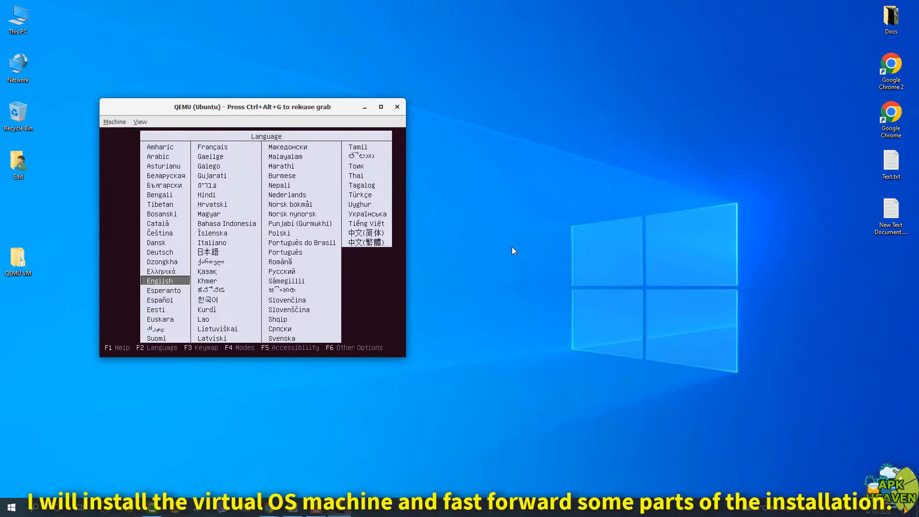
key("Return")
key("Down")
key("Down")
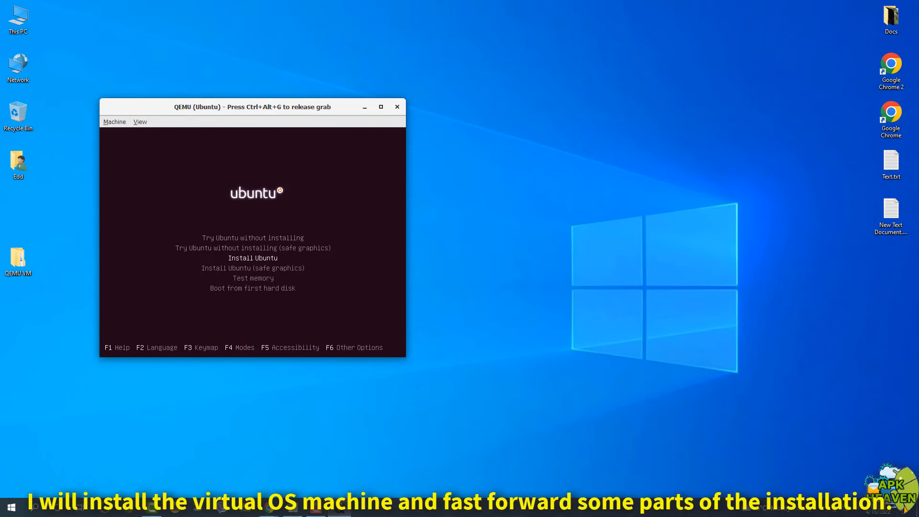
key("Return")
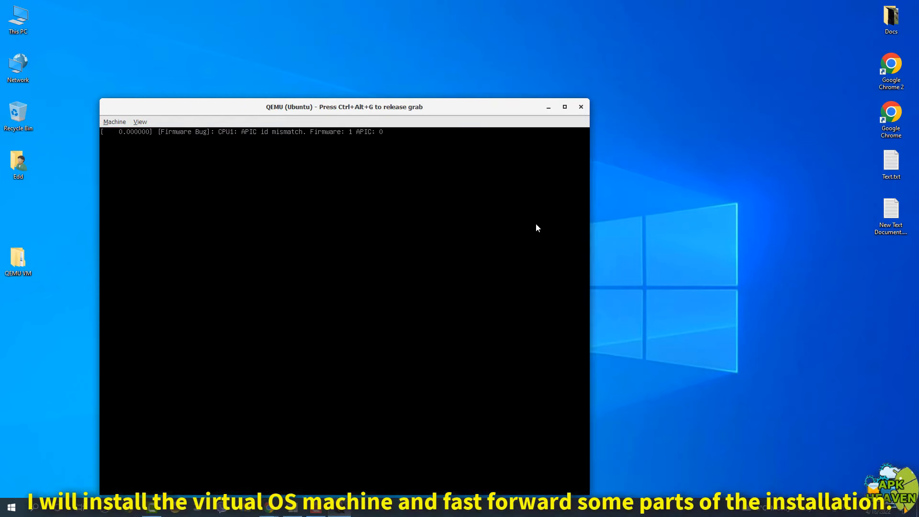
Release input from the guest and maximize the QEMU window
key("ctrl+alt+g")
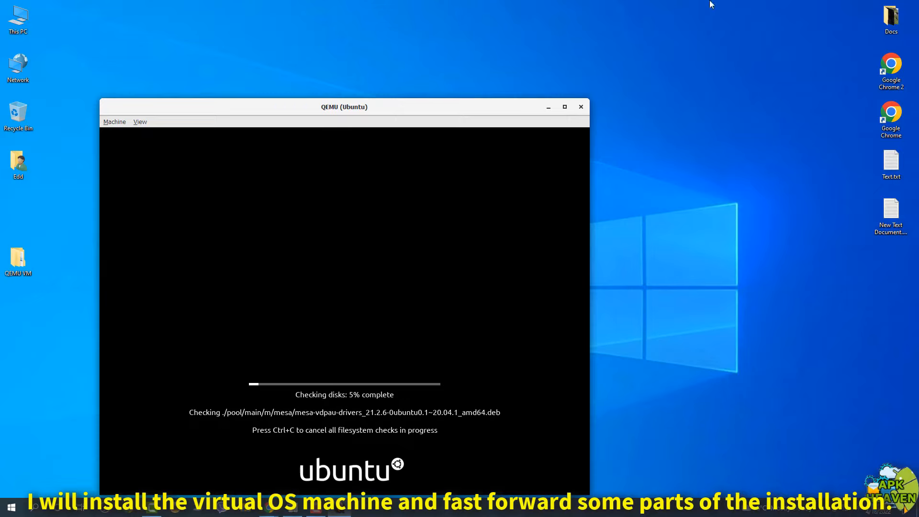
key("ctrl+alt+g")
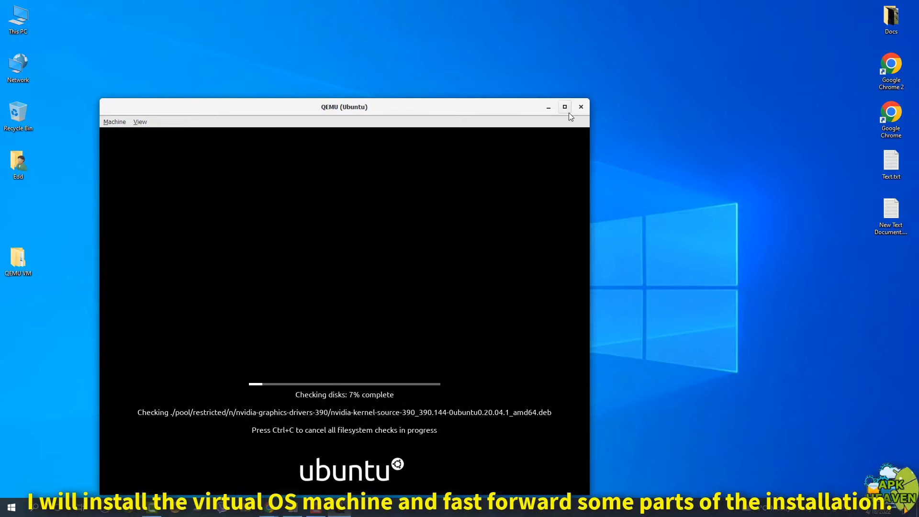
left_click(564, 106)
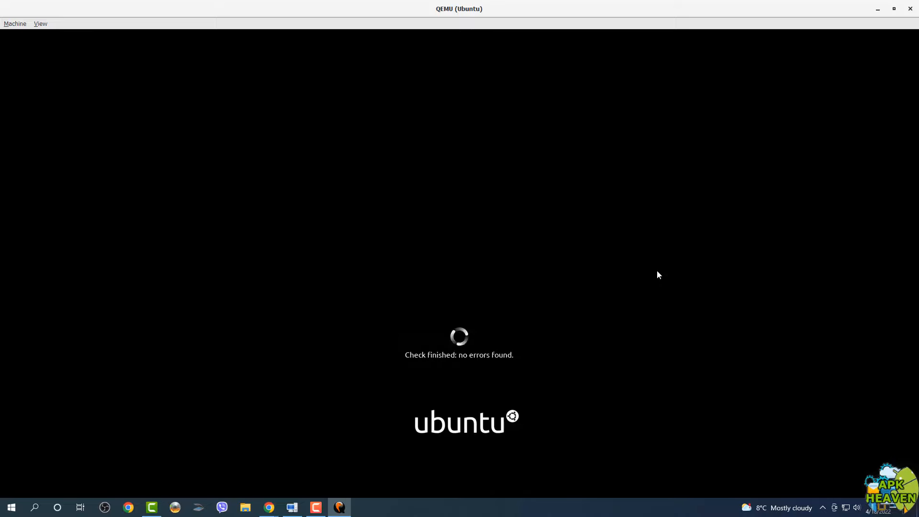
Keep the English (US) keyboard, enter the user's name, set and confirm a password, then install
left_click(656, 272)
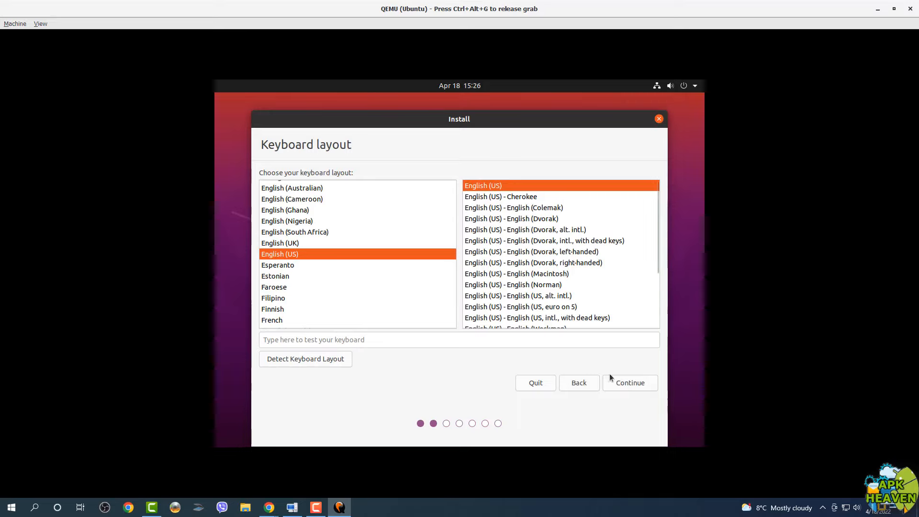
left_click(614, 380)
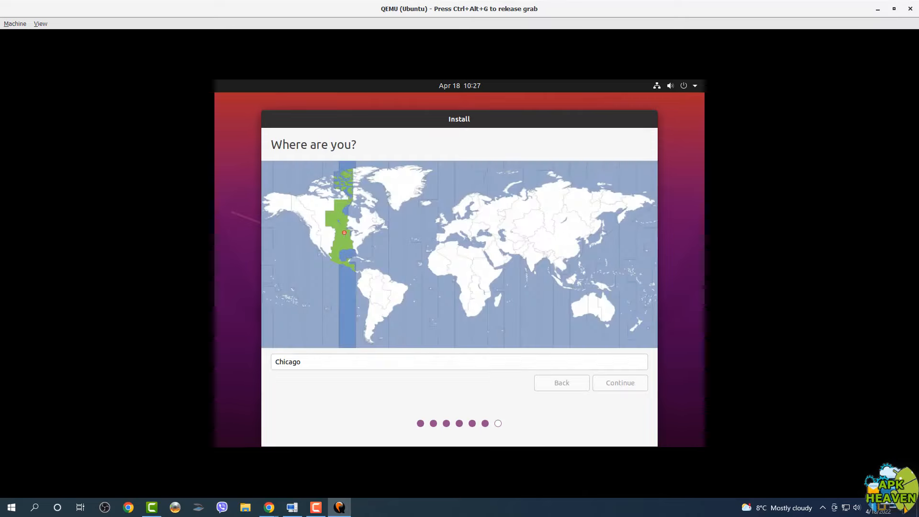
left_click(598, 383)
type("edd")
left_click(421, 243)
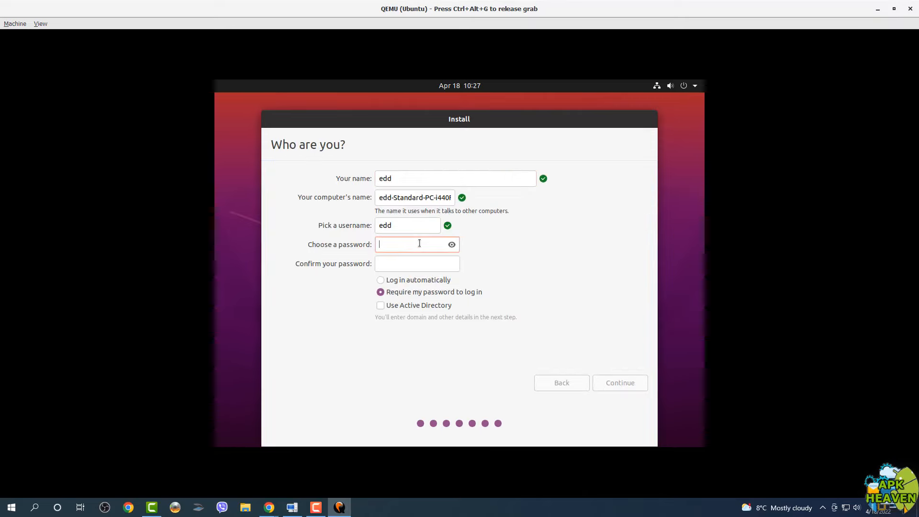
type("123456")
left_click(428, 264)
type("123456")
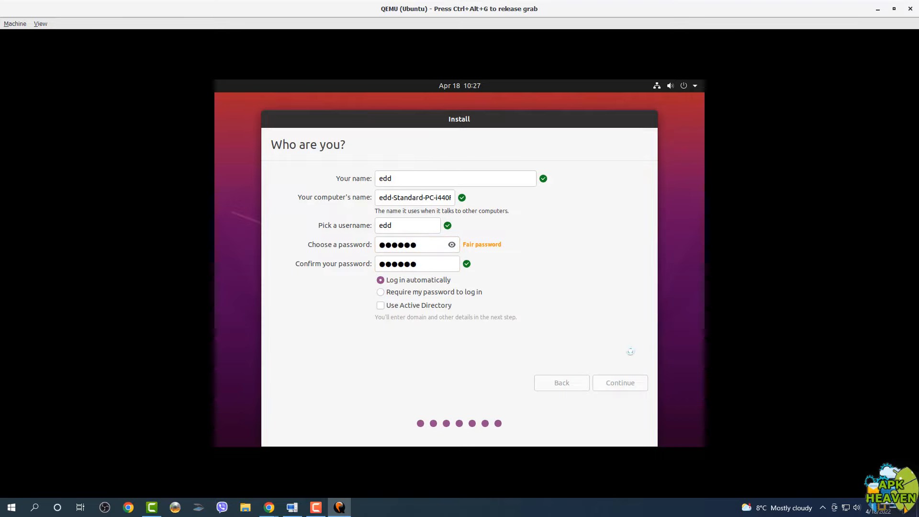
key("Return")
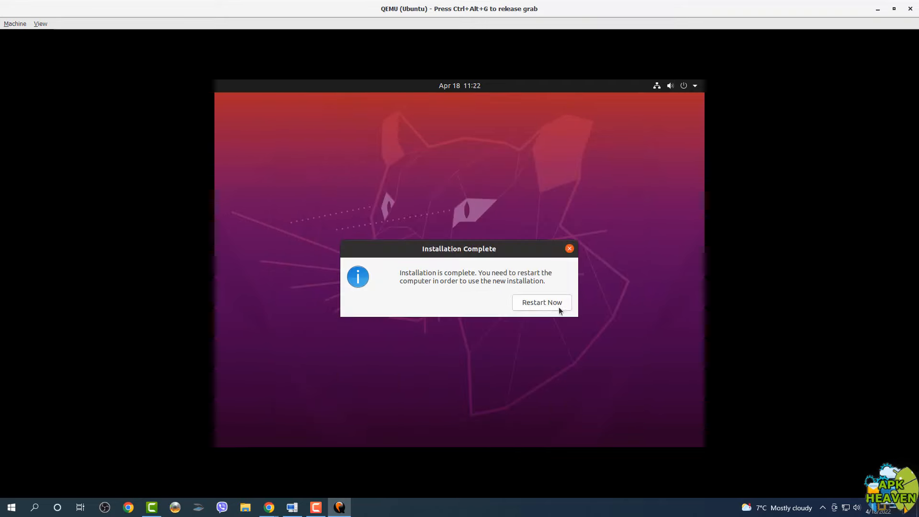
Restart the installed Ubuntu, restore and reposition the QEMU window, and bring QtEmu forward
left_click(550, 307)
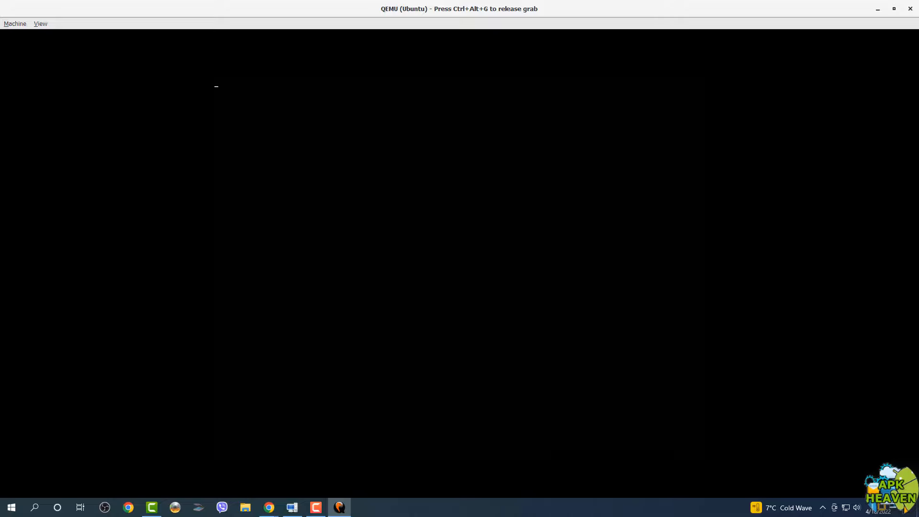
key("ctrl+alt+g")
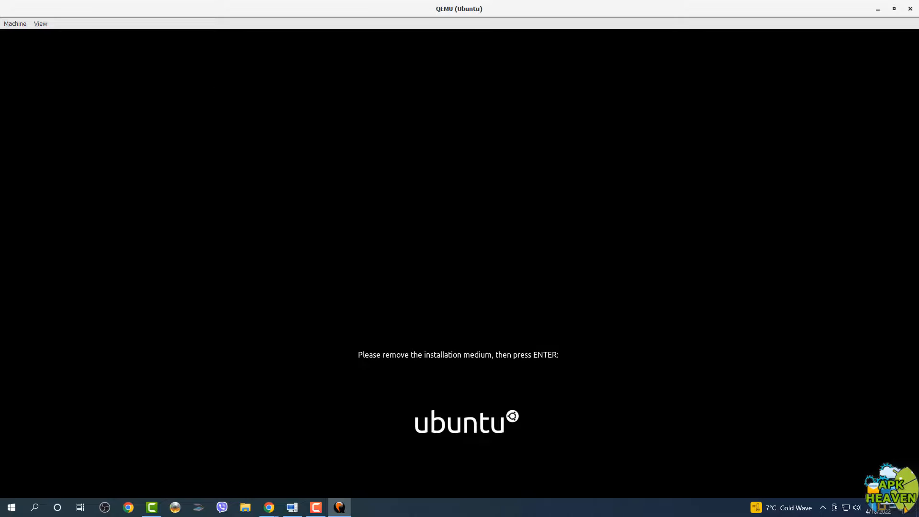
double_click(716, 6)
left_click_drag(338, 112, 321, 50)
left_click(302, 502)
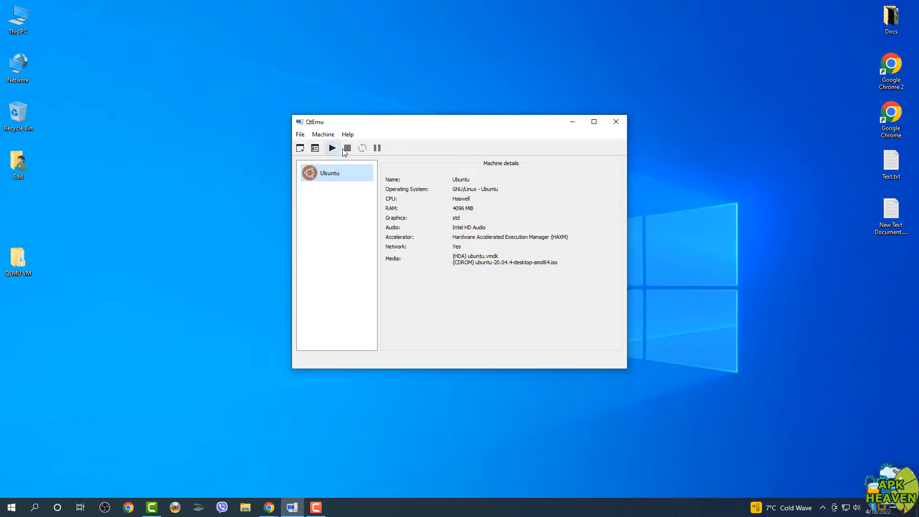
Remove the Ubuntu installation ISO from the machine's CD-ROM media and save the settings
left_click(323, 133)
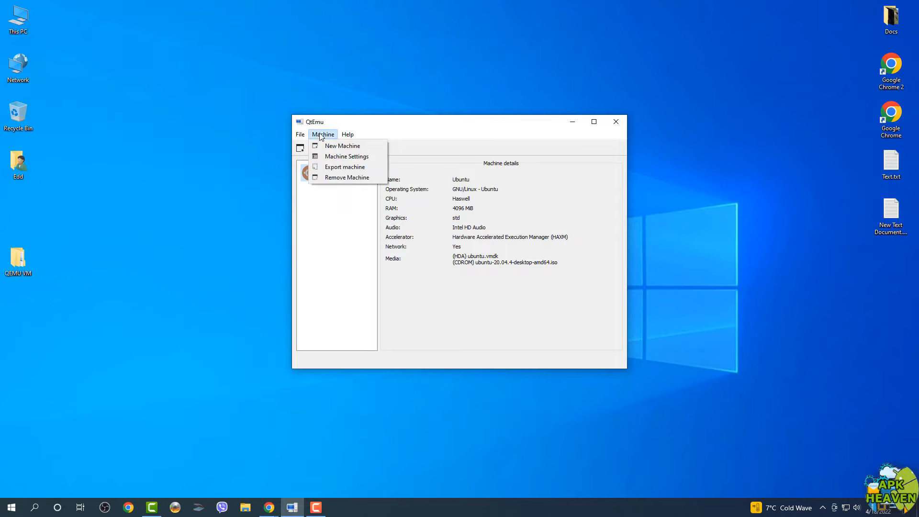
left_click(326, 155)
left_click(336, 220)
right_click(434, 152)
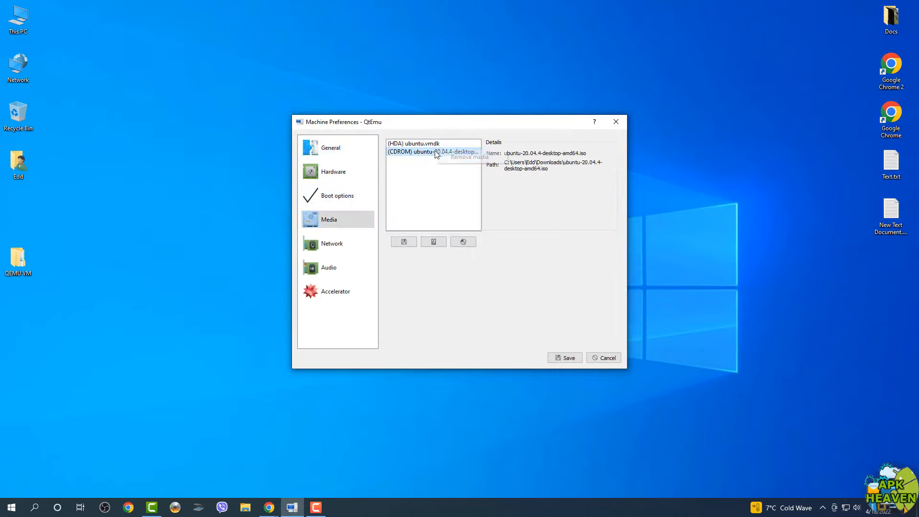
left_click(451, 160)
left_click(565, 357)
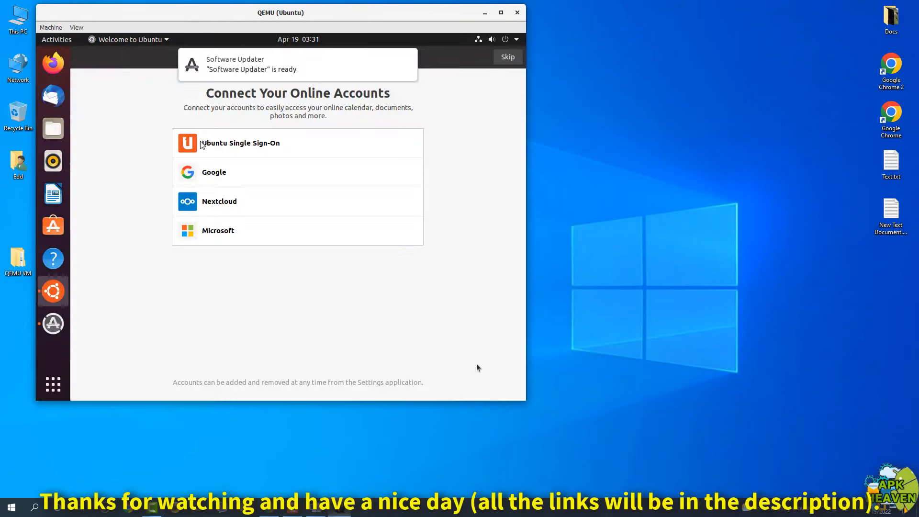
Skip through the Ubuntu welcome wizard: online accounts, Livepatch, and help improve Ubuntu
left_click(476, 363)
left_click(507, 57)
left_click(508, 57)
left_click(510, 58)
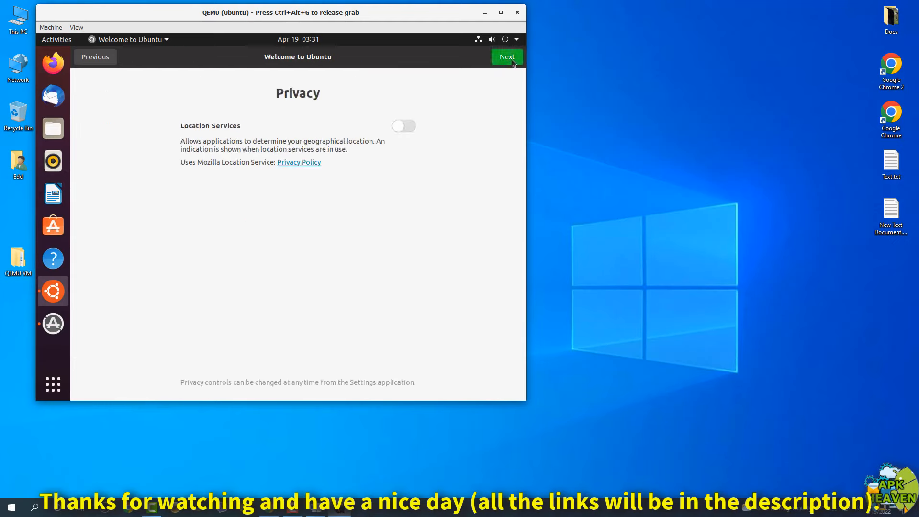
left_click(511, 59)
left_click(511, 58)
Maximize the QEMU window and return to the guest's desktop
left_click(56, 390)
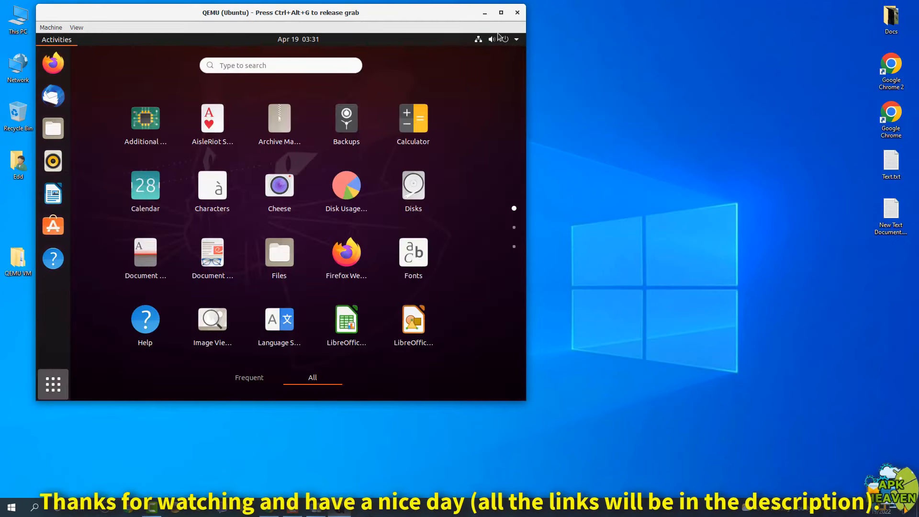
key("ctrl+alt+g")
left_click(501, 12)
left_click(626, 180)
left_click(241, 429)
In Display Settings, apply and keep the 1920 × 1080 (16:9) resolution
right_click(404, 239)
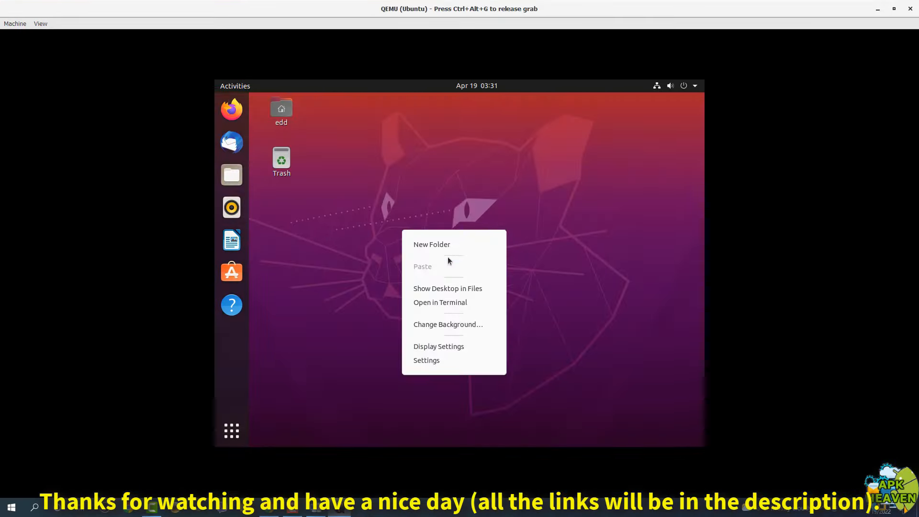
left_click(433, 348)
left_click(632, 183)
scroll(627, 346, "down", 3)
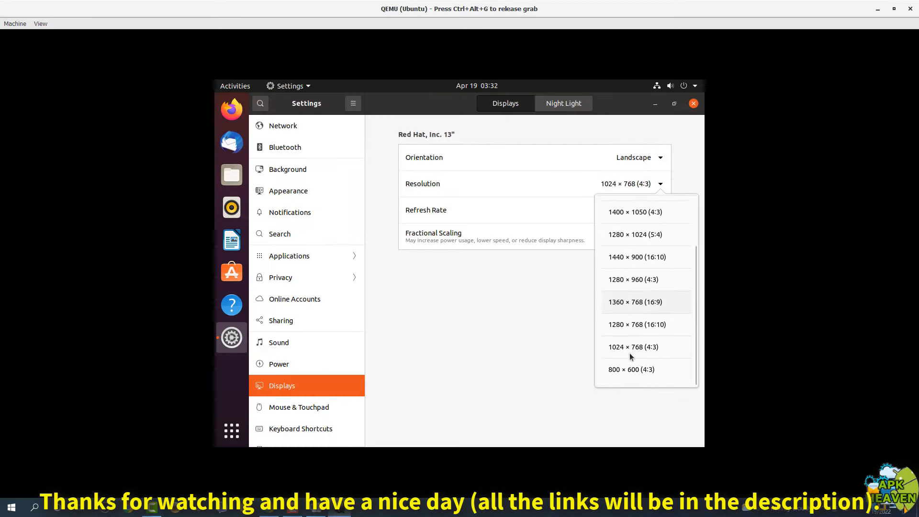
scroll(630, 351, "up", 3)
left_click(637, 211)
left_click(690, 104)
left_click(41, 23)
left_click(67, 36)
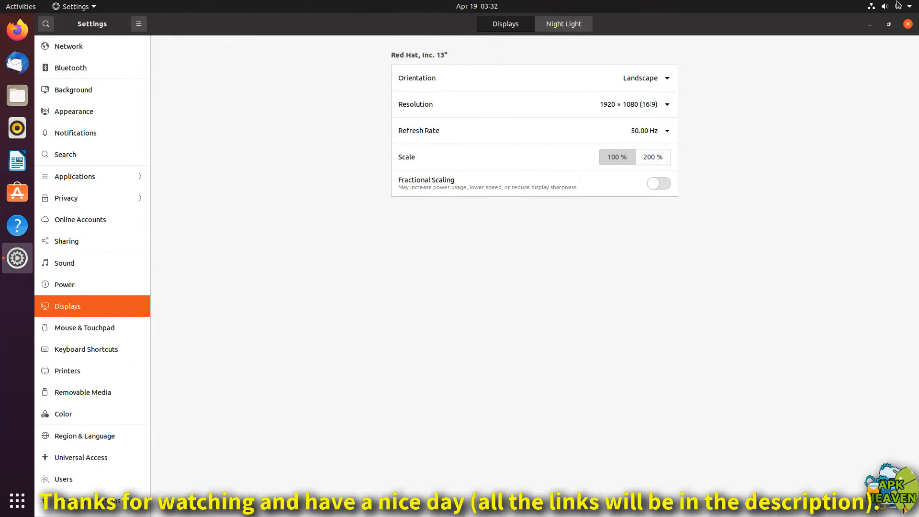